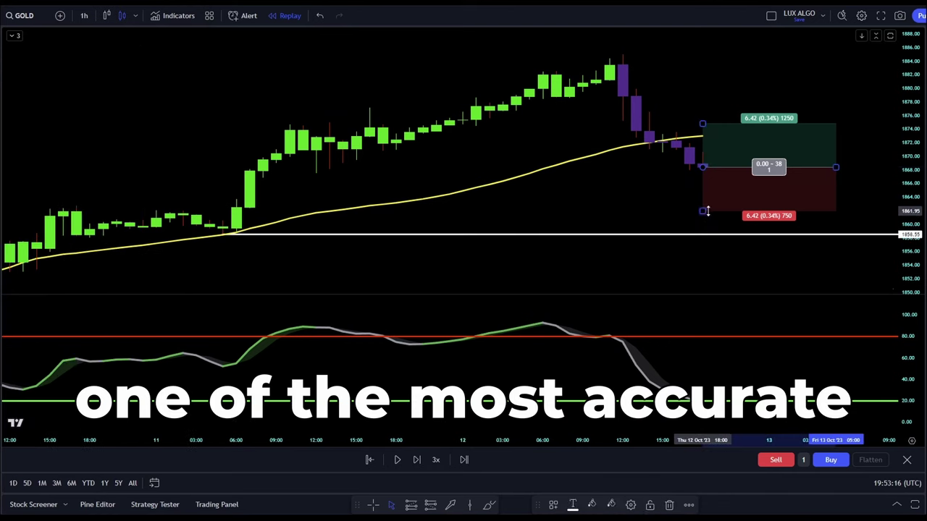
# - Lower the long position's stop-loss and step the replay forward two bars
pyautogui.moveTo(703, 211); pyautogui.dragTo(703, 236)
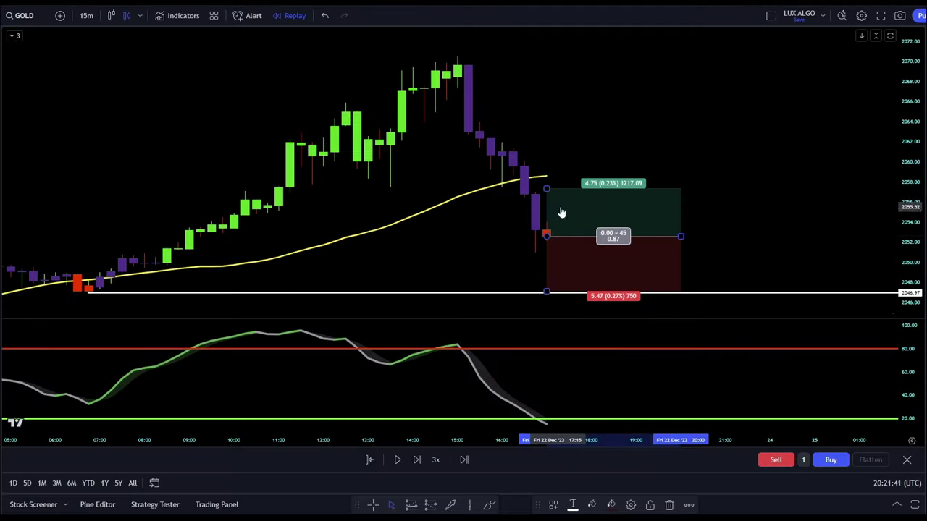
pyautogui.click(417, 460)
pyautogui.click(417, 460)
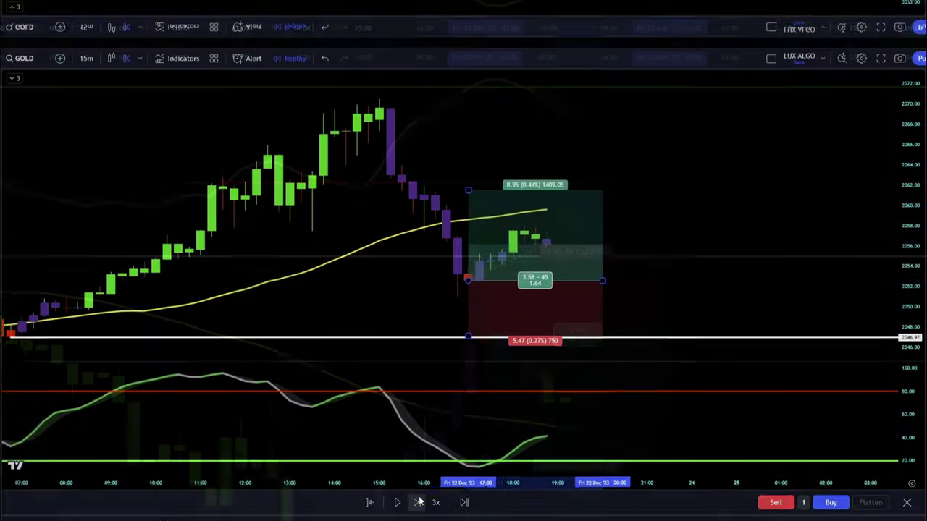
# - Play the replay through the long and short trades, widening the position box to later bars
pyautogui.click(404, 512)
pyautogui.click(404, 512)
pyautogui.click(404, 512)
pyautogui.click(405, 512)
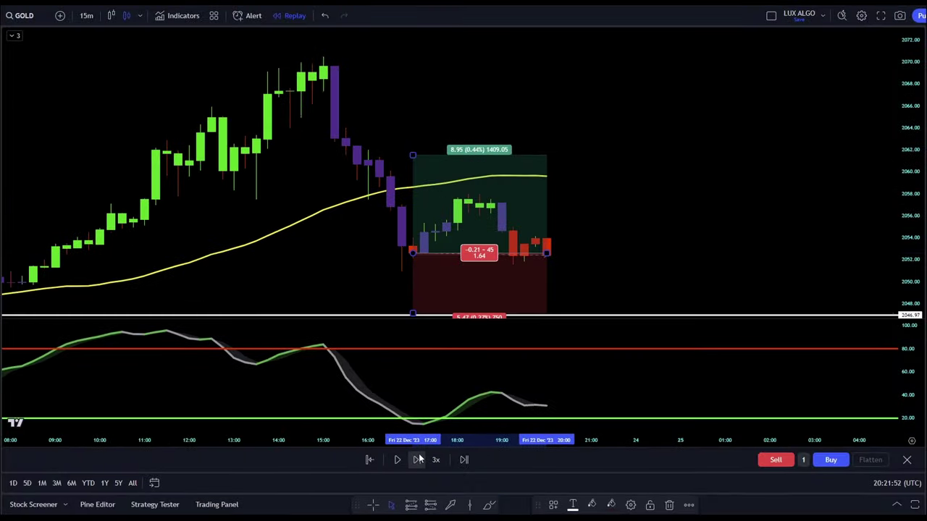
pyautogui.click(418, 460)
pyautogui.click(418, 460)
pyautogui.click(418, 460)
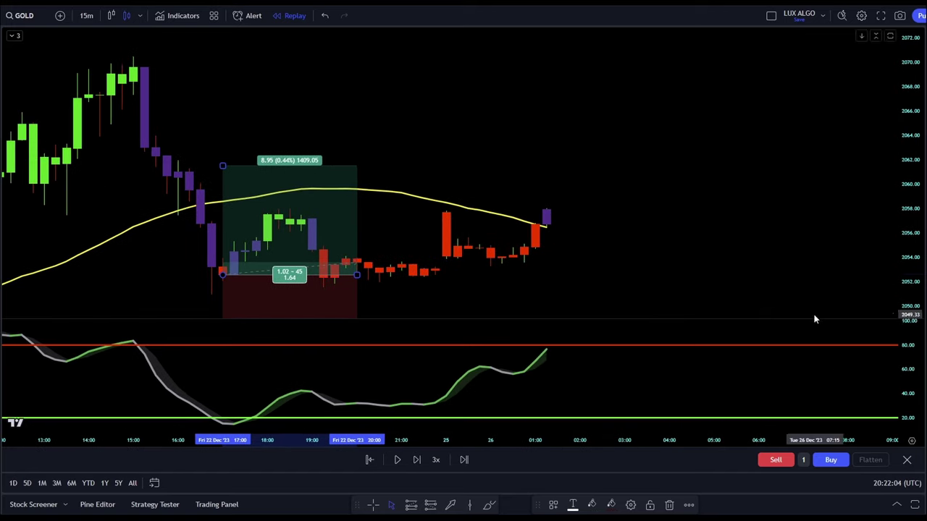
pyautogui.moveTo(815, 319); pyautogui.dragTo(814, 204)
pyautogui.click(417, 459)
pyautogui.moveTo(350, 200); pyautogui.dragTo(546, 181)
pyautogui.moveTo(492, 110); pyautogui.dragTo(688, 110)
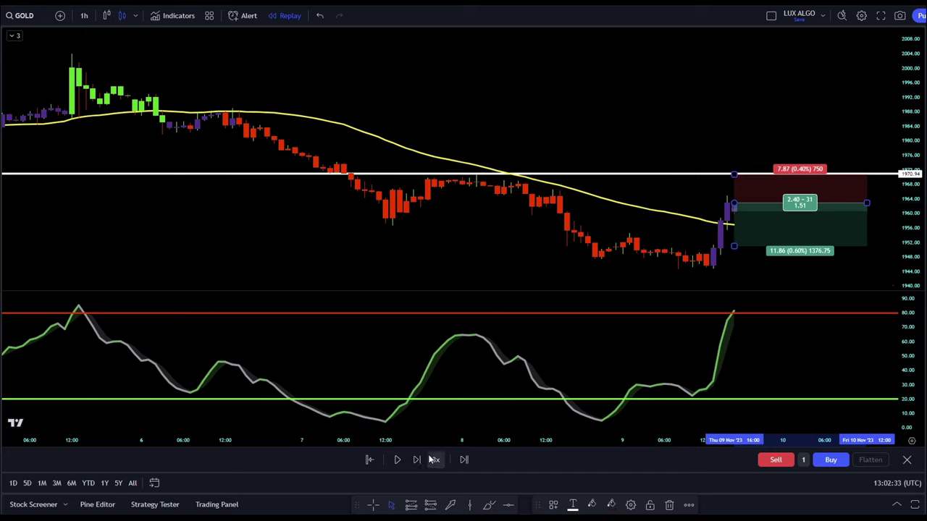
pyautogui.click(416, 460)
pyautogui.click(416, 460)
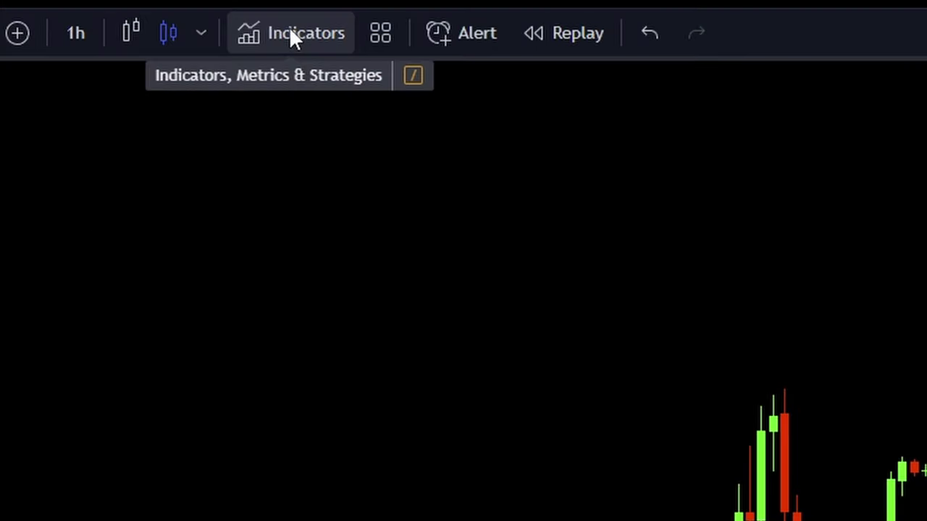
# - Search the indicators for 'luxalgo' to list the LuxAlgo scripts
pyautogui.click(291, 36)
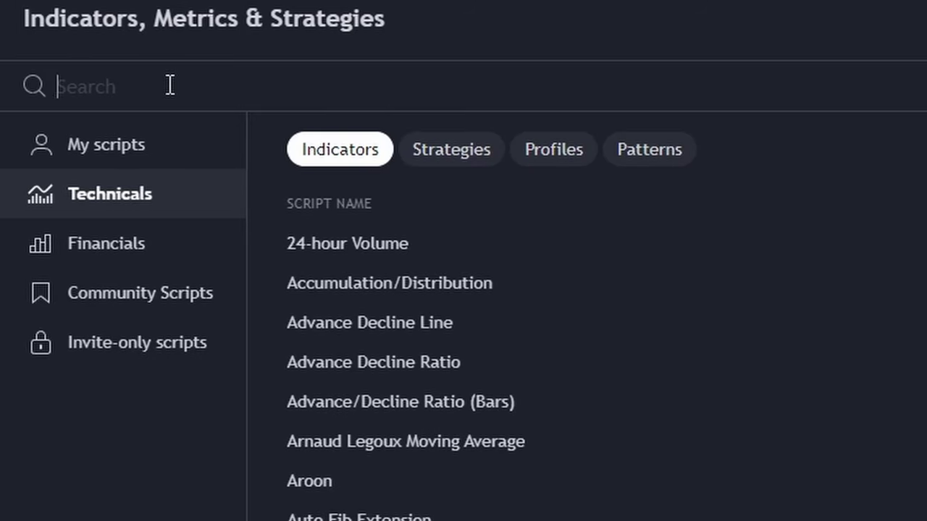
pyautogui.write('luxalgo')
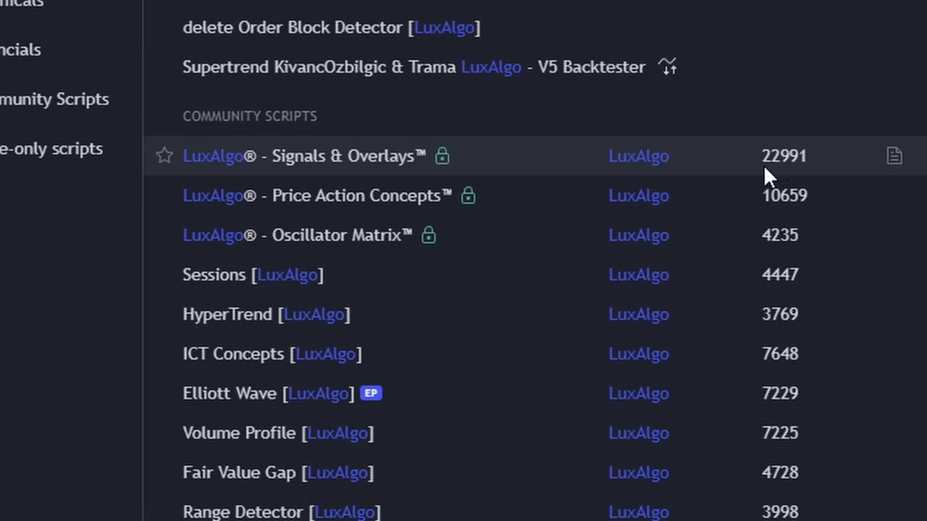
# - Open the LuxAlgo Signals & Overlays script page and read through its full description
pyautogui.click(832, 156)
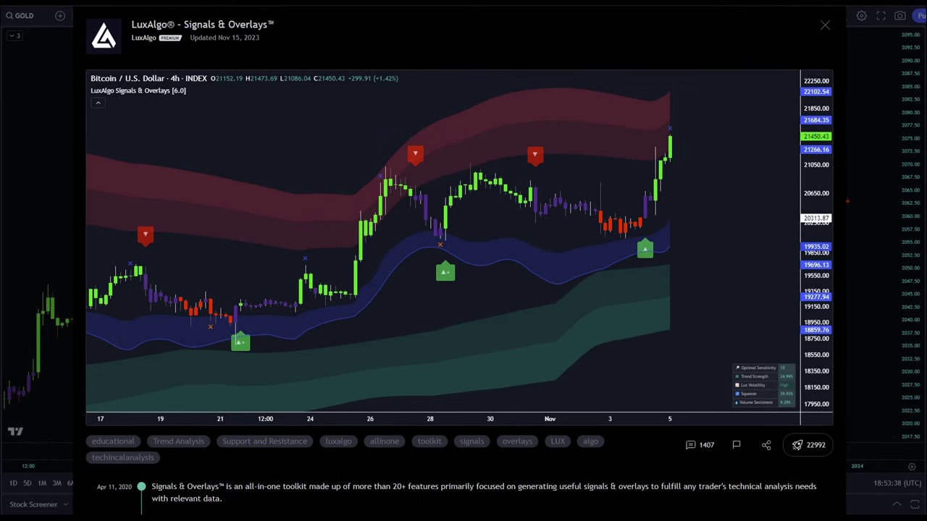
pyautogui.scroll(-3, 760, 484)
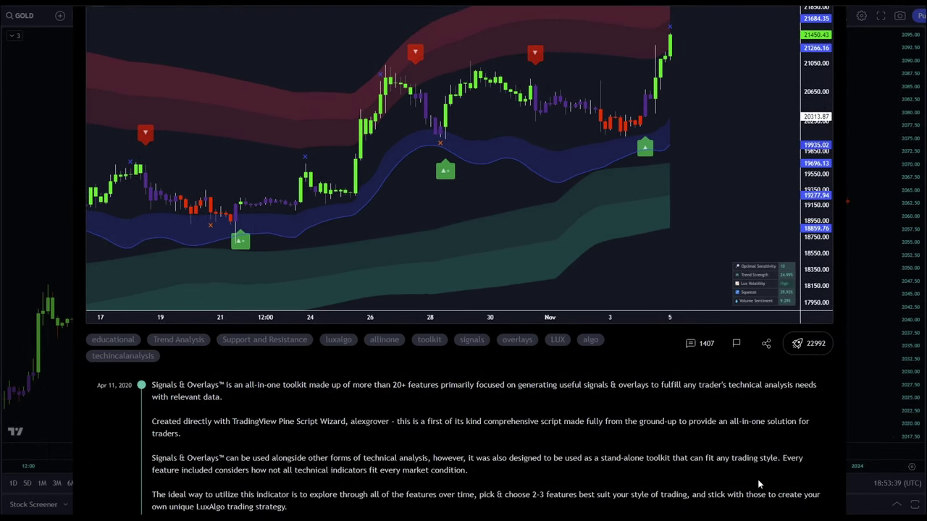
pyautogui.scroll(-1, 759, 484)
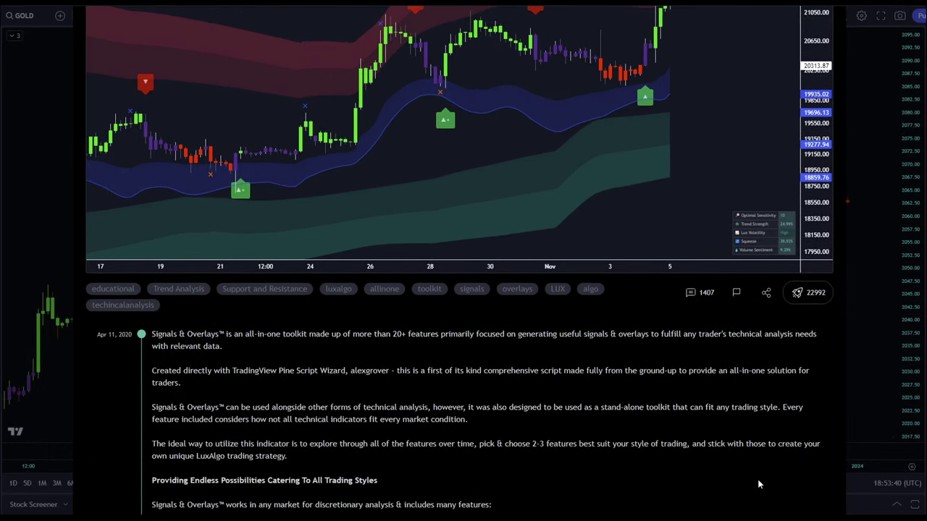
pyautogui.scroll(-2, 758, 484)
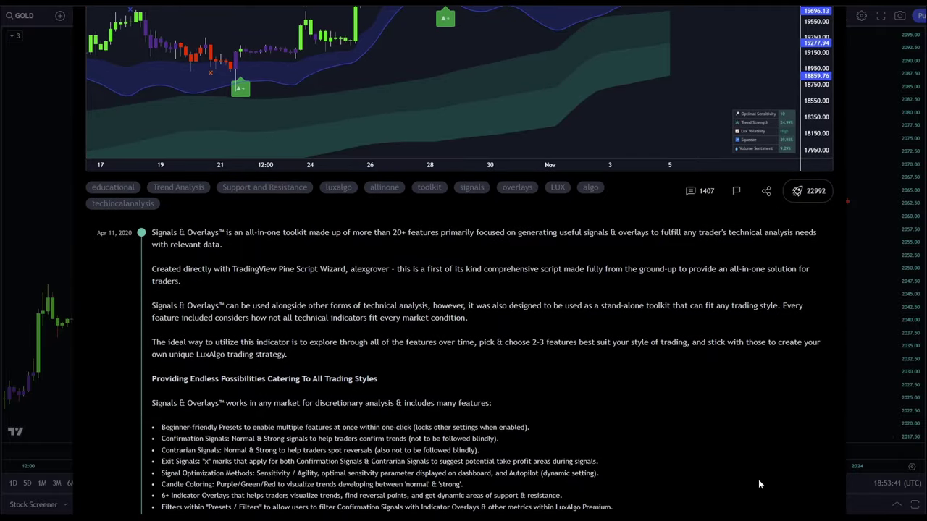
pyautogui.scroll(-2, 759, 484)
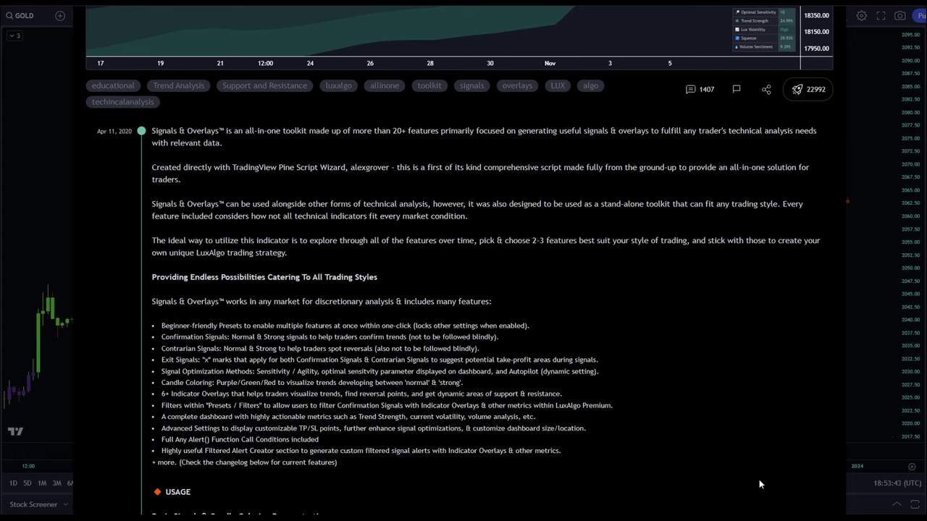
pyautogui.scroll(-1, 759, 485)
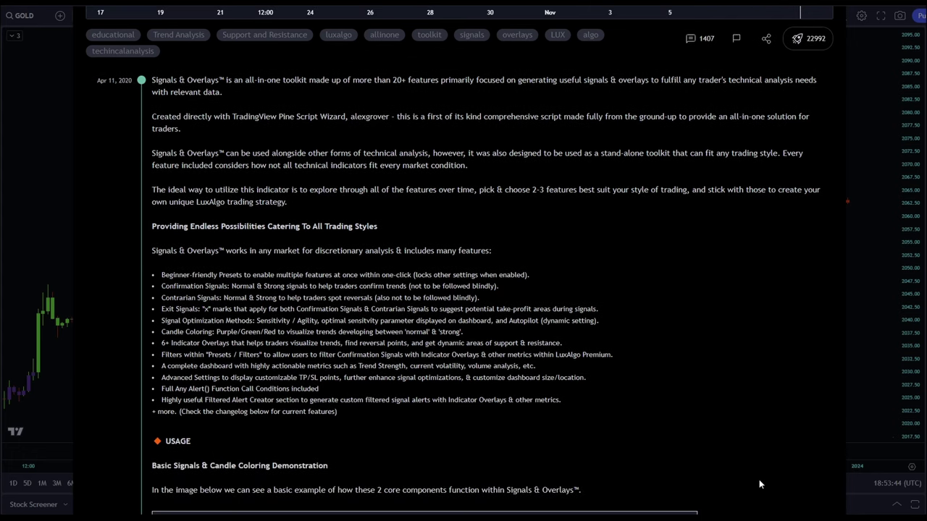
pyautogui.scroll(-2, 759, 484)
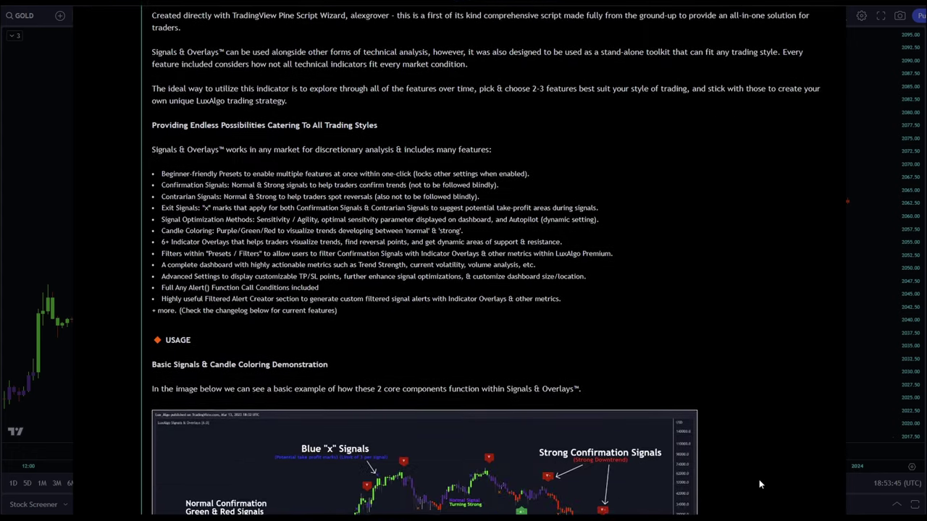
pyautogui.scroll(-1, 759, 484)
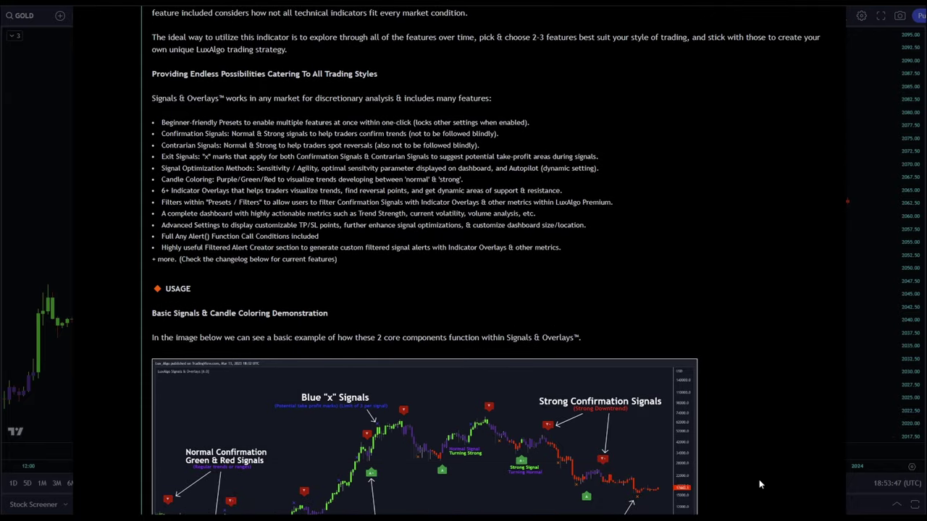
pyautogui.scroll(-2, 759, 484)
pyautogui.scroll(-3, 759, 484)
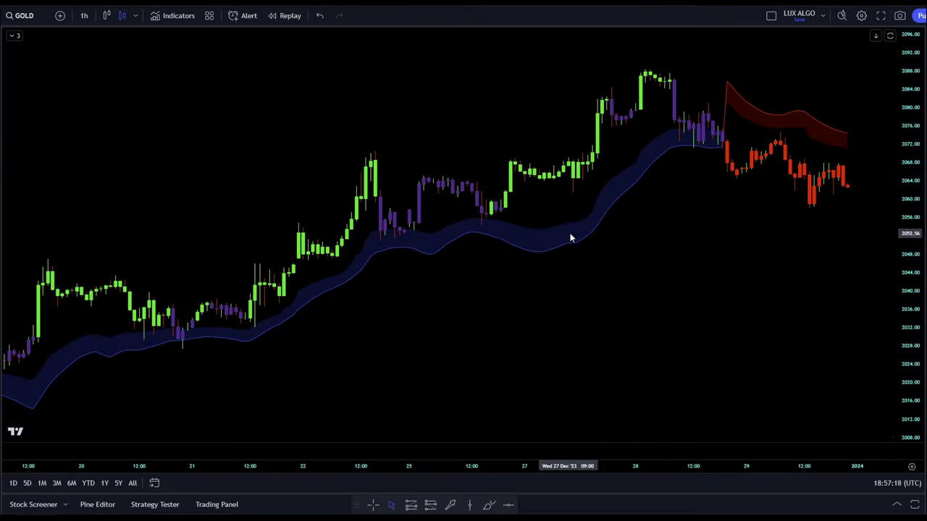
# - Open the Signals & Overlays settings, keeping Presets / Filters and Signal Mode at None
pyautogui.doubleClick(582, 245)
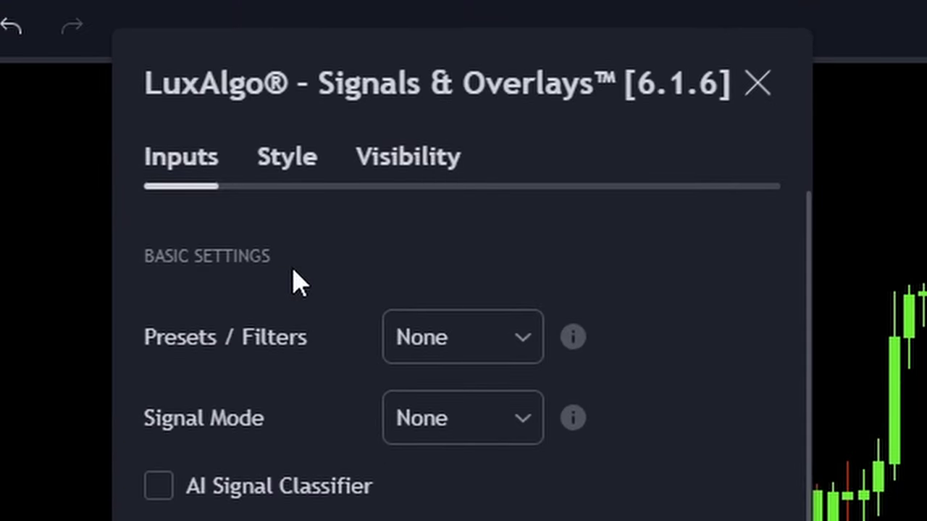
pyautogui.click(521, 340)
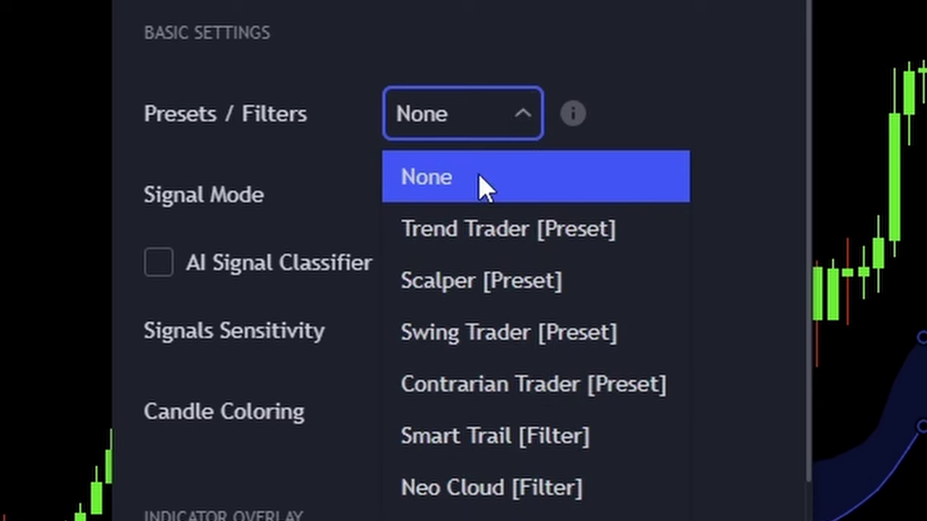
pyautogui.click(492, 194)
pyautogui.click(520, 197)
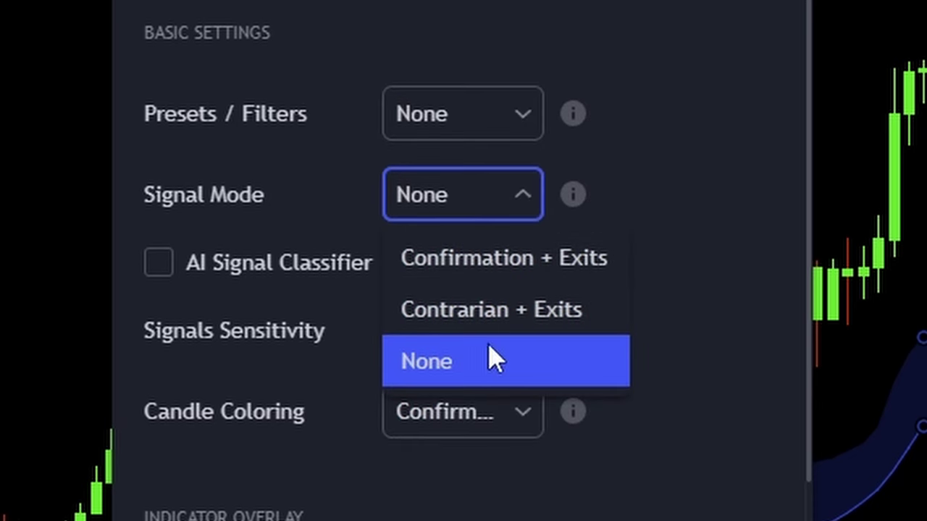
pyautogui.click(746, 274)
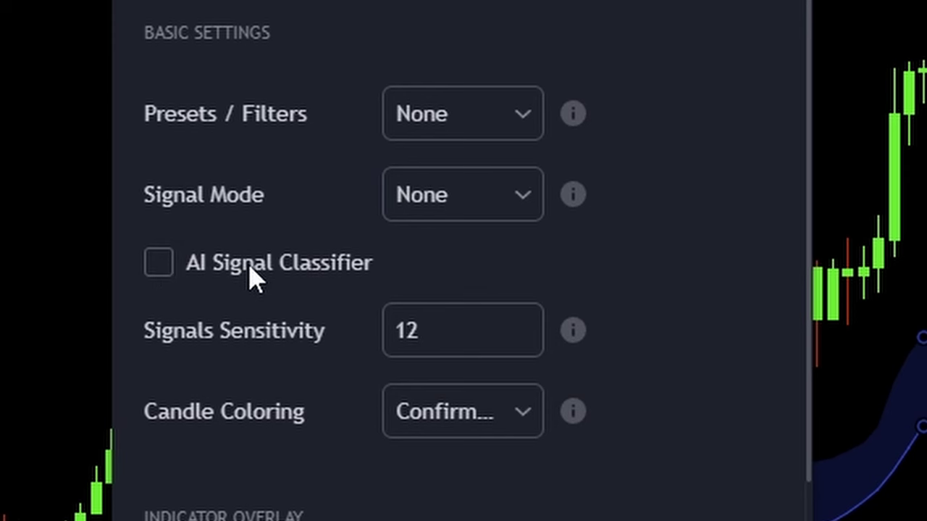
# - Keep the current Candle Coloring, uncheck Smart Trail, and leave Autopilot Sensitivity at Short-Term
pyautogui.scroll(-3, 496, 155)
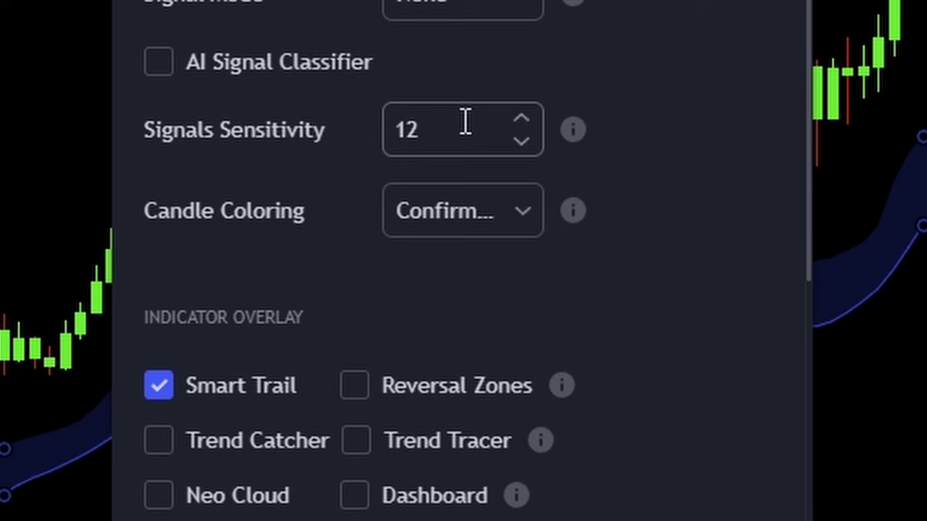
pyautogui.click(465, 210)
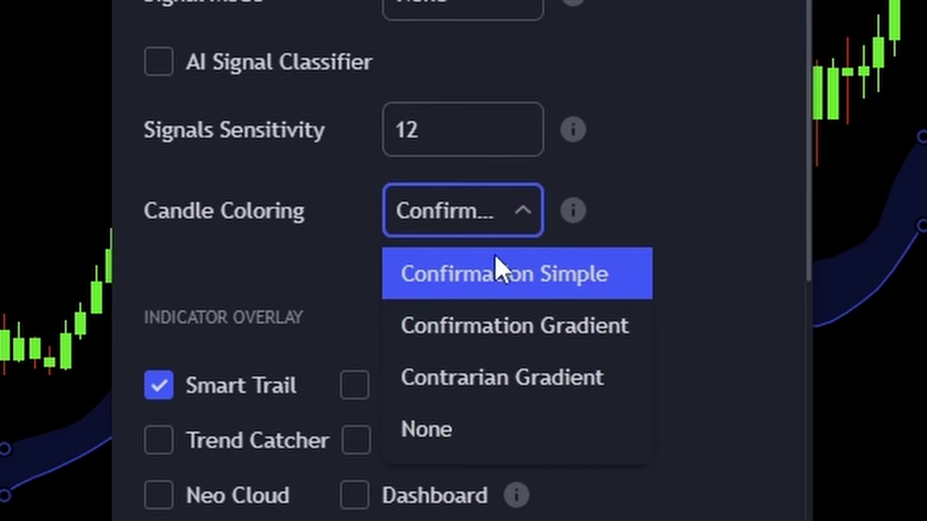
pyautogui.click(272, 259)
pyautogui.scroll(-3, 264, 262)
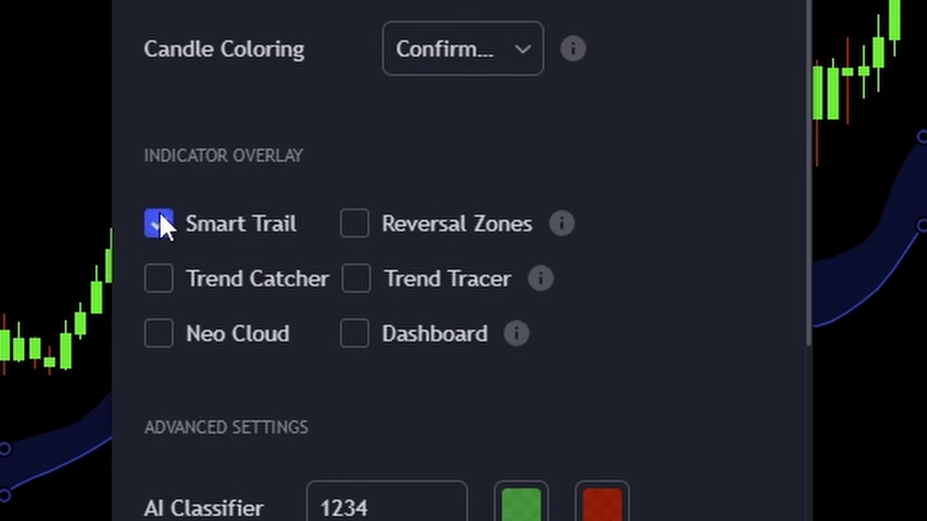
pyautogui.click(164, 244)
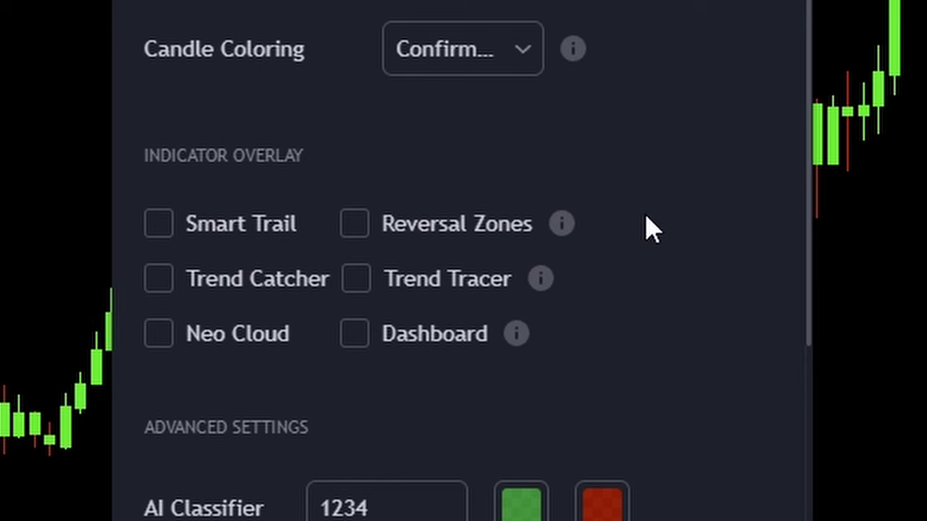
pyautogui.scroll(-4, 645, 196)
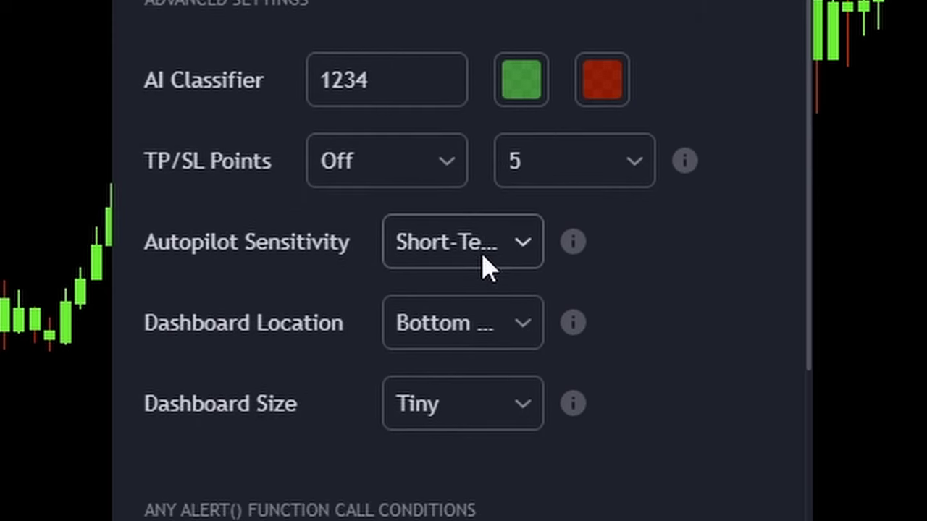
pyautogui.click(482, 246)
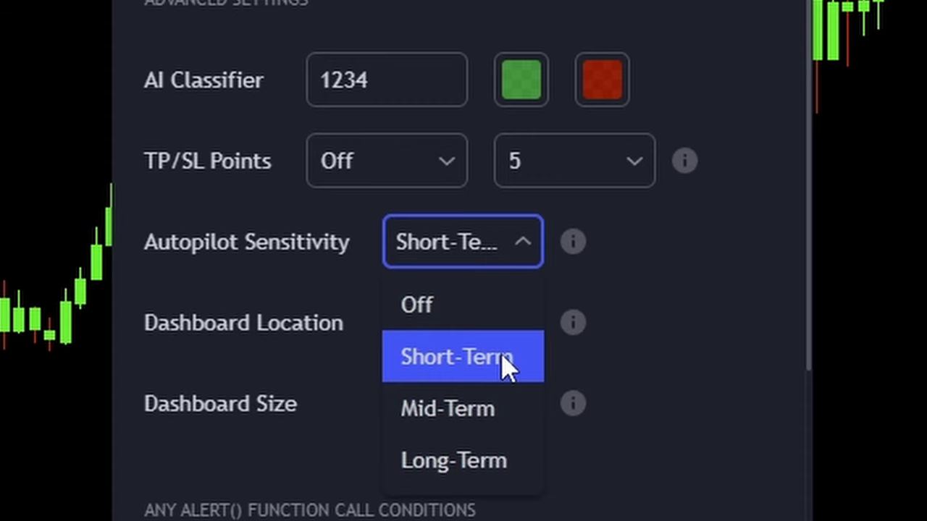
pyautogui.click(717, 294)
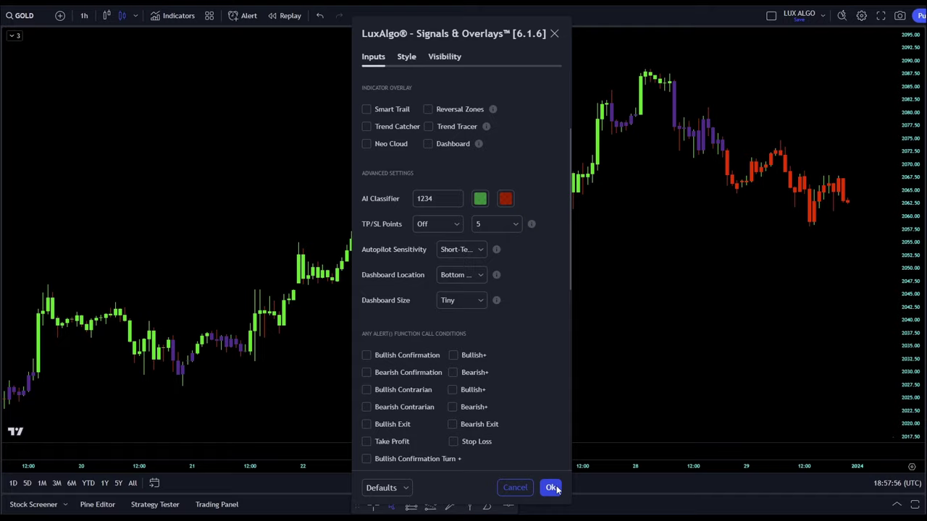
# - Apply the indicator settings and search the indicators for 'luxalgo' again
pyautogui.click(551, 488)
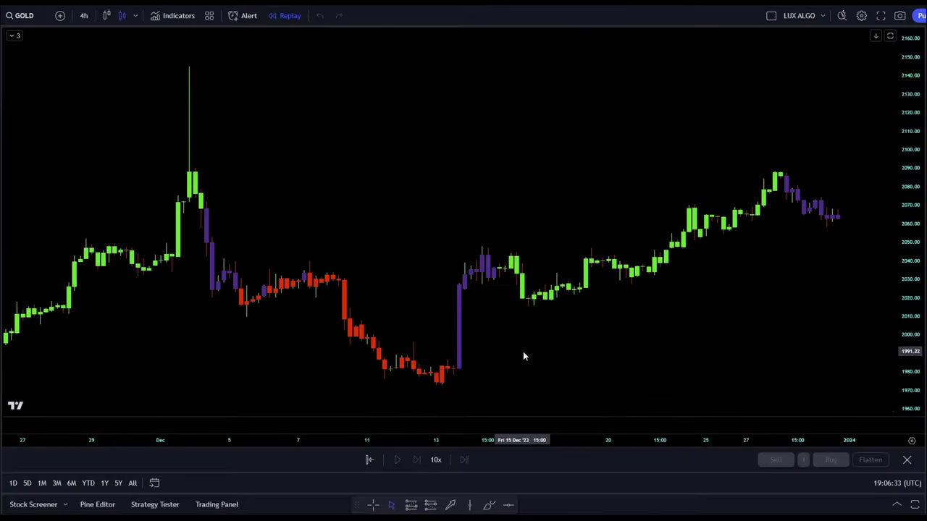
pyautogui.click(174, 16)
pyautogui.write('luxalgo')
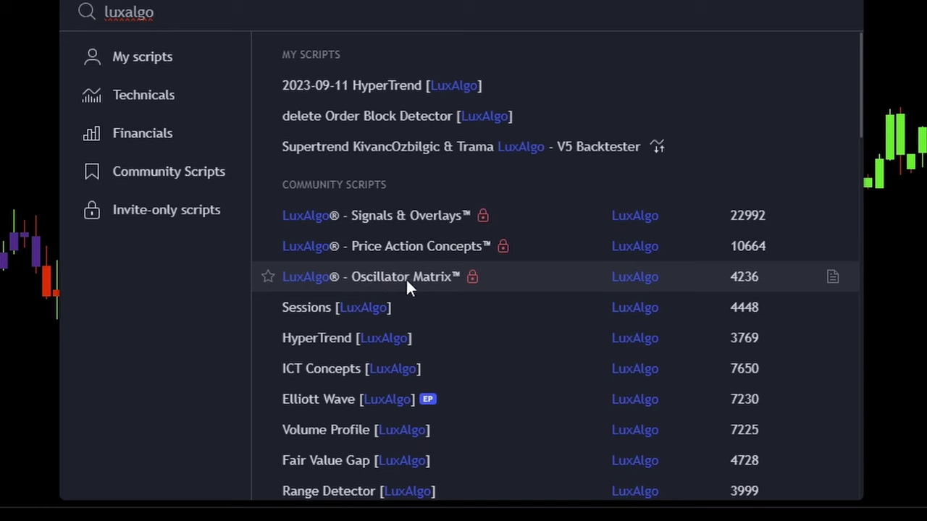
# - Open the LuxAlgo Oscillator Matrix script page and read through its features and usage examples
pyautogui.click(561, 282)
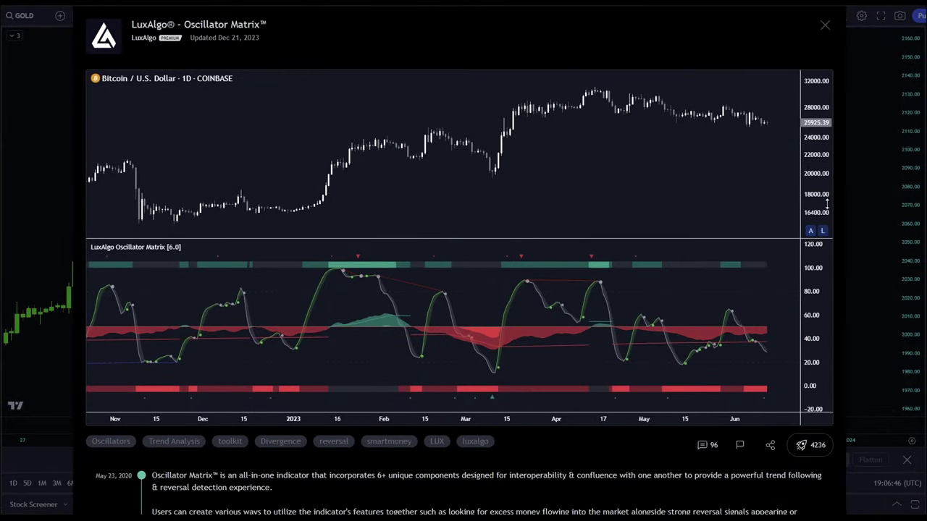
pyautogui.scroll(-1, 667, 259)
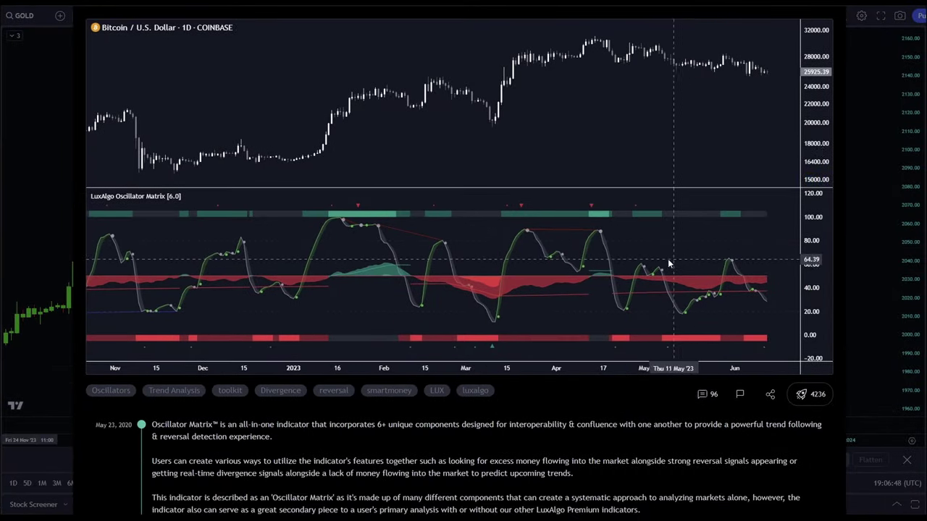
pyautogui.moveTo(668, 259); pyautogui.dragTo(798, 268)
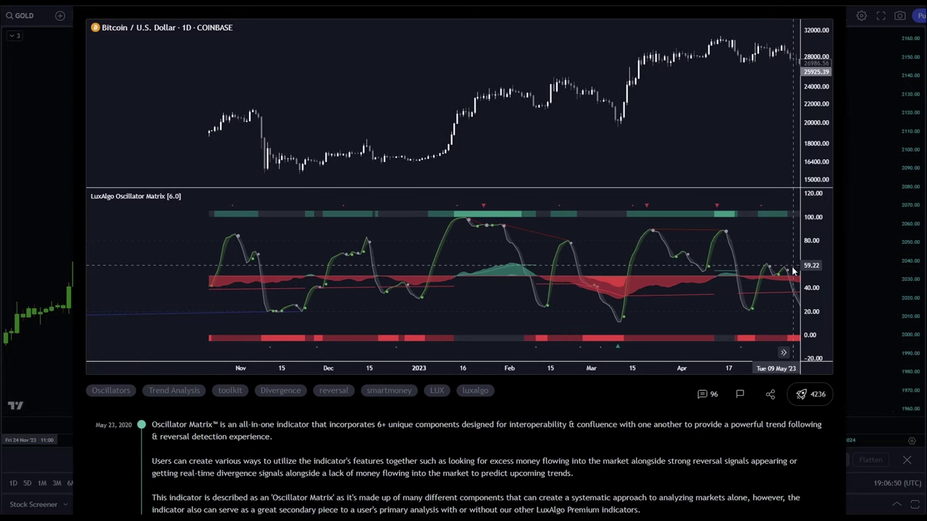
pyautogui.scroll(-3, 793, 270)
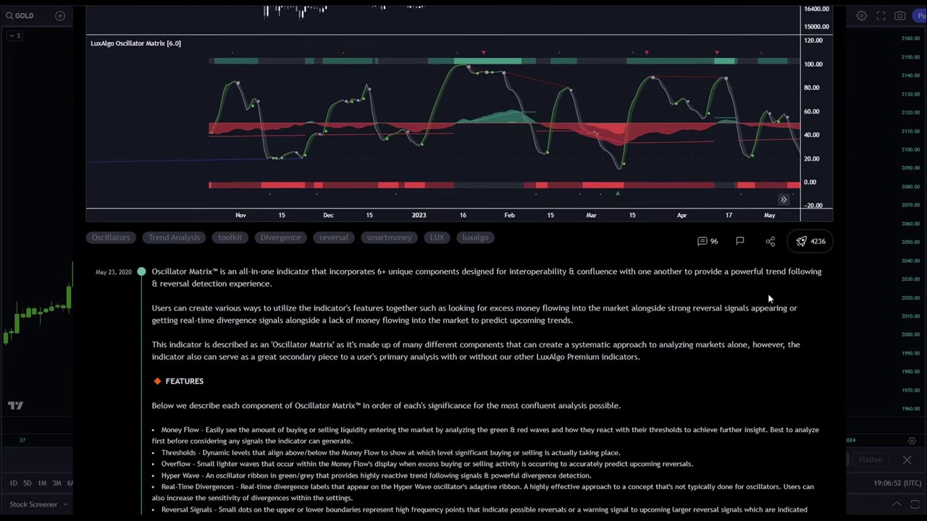
pyautogui.scroll(-1, 769, 297)
pyautogui.scroll(-1, 769, 294)
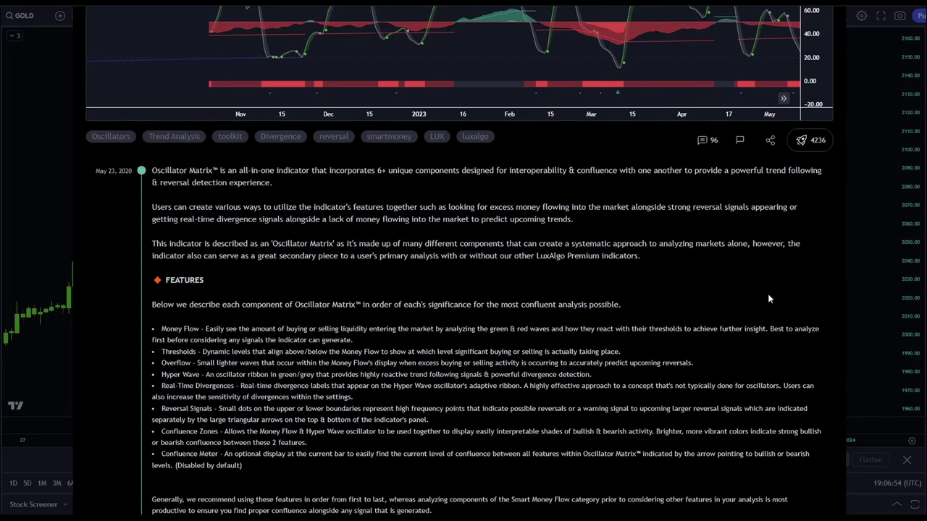
pyautogui.scroll(-1, 770, 299)
pyautogui.scroll(-1, 769, 299)
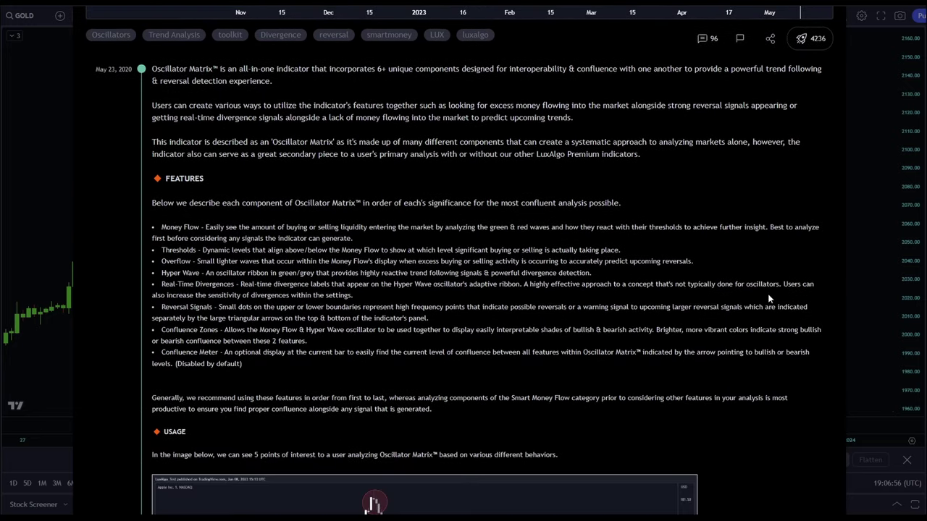
pyautogui.scroll(-1, 769, 298)
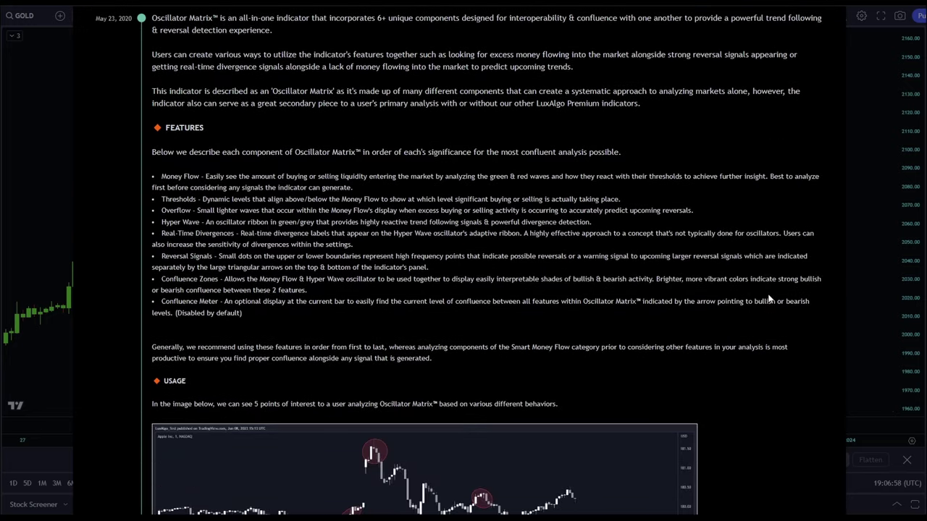
pyautogui.scroll(-2, 769, 300)
pyautogui.scroll(-1, 769, 299)
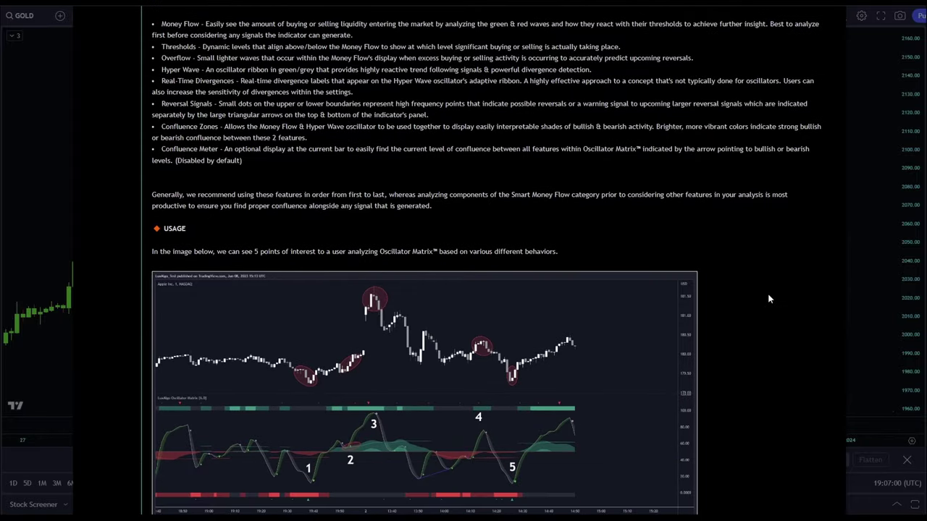
pyautogui.scroll(-2, 769, 298)
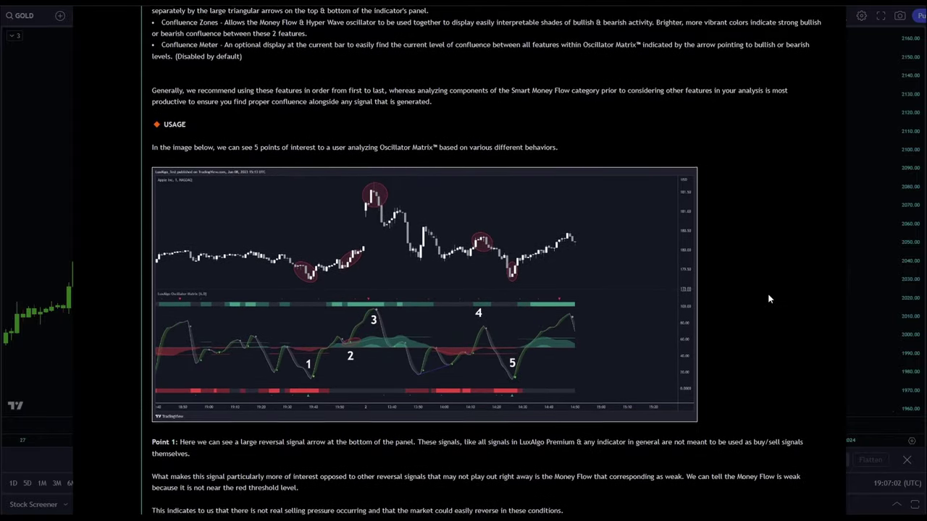
pyautogui.scroll(-3, 769, 299)
pyautogui.scroll(-3, 770, 299)
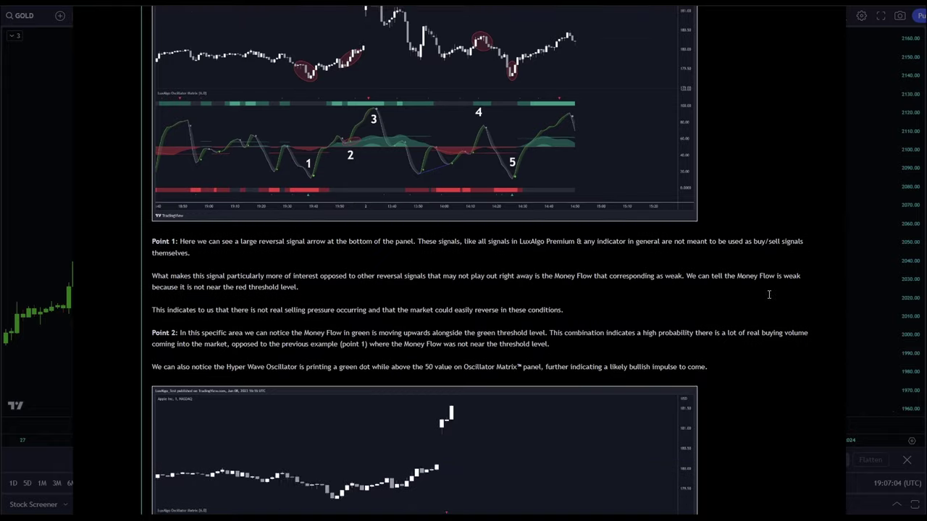
pyautogui.scroll(-5, 769, 298)
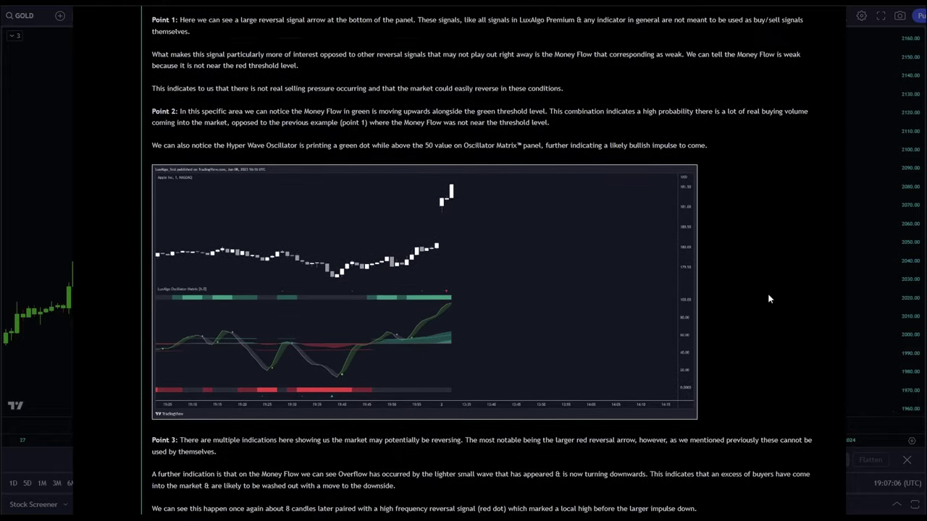
pyautogui.scroll(-2, 769, 298)
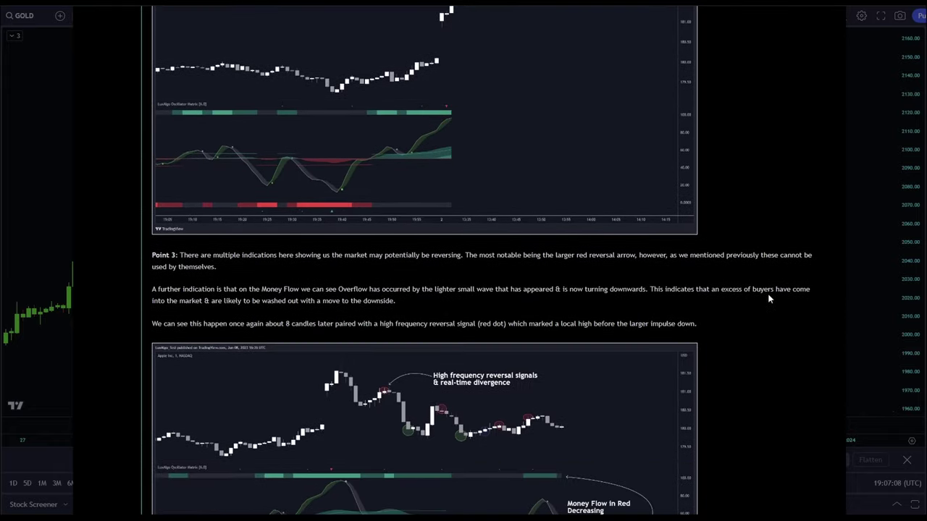
pyautogui.scroll(-3, 769, 299)
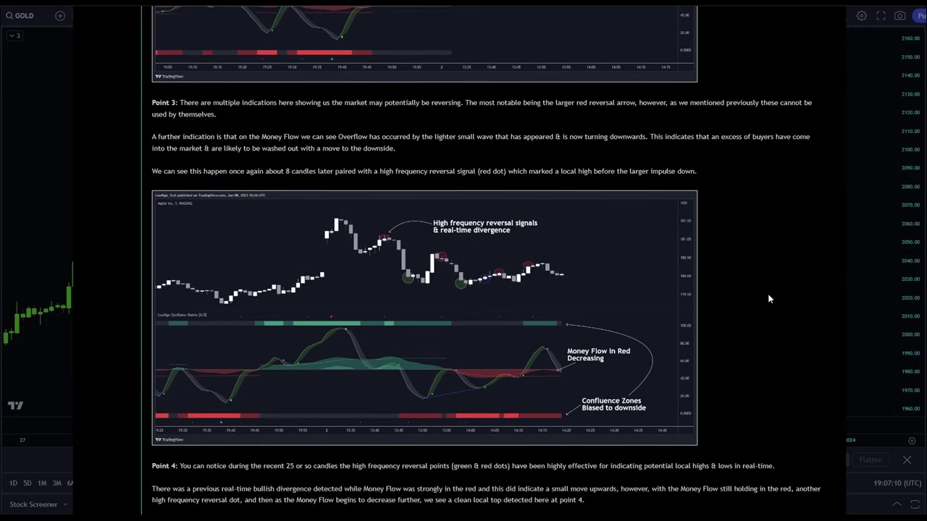
pyautogui.scroll(-2, 769, 299)
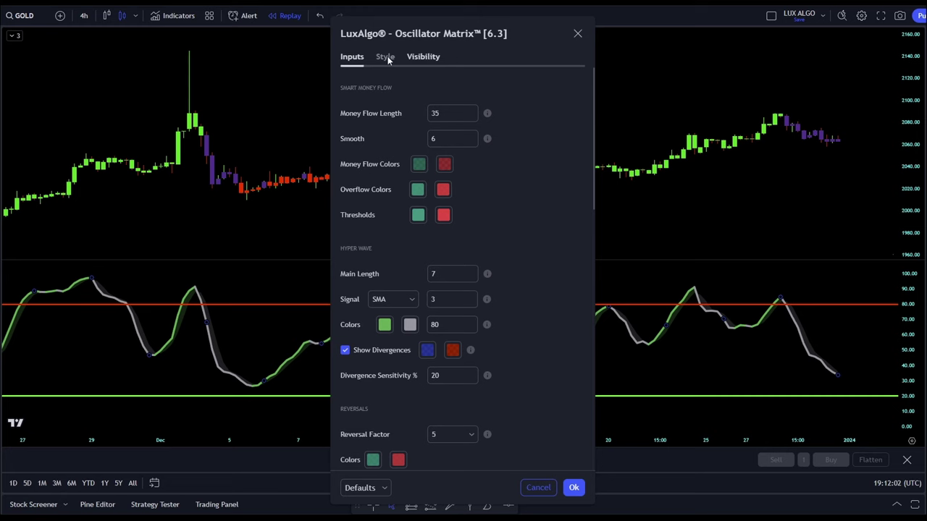
# - Review the Oscillator Matrix Style settings, keeping the 80 level red and 20 level green, then apply
pyautogui.click(386, 58)
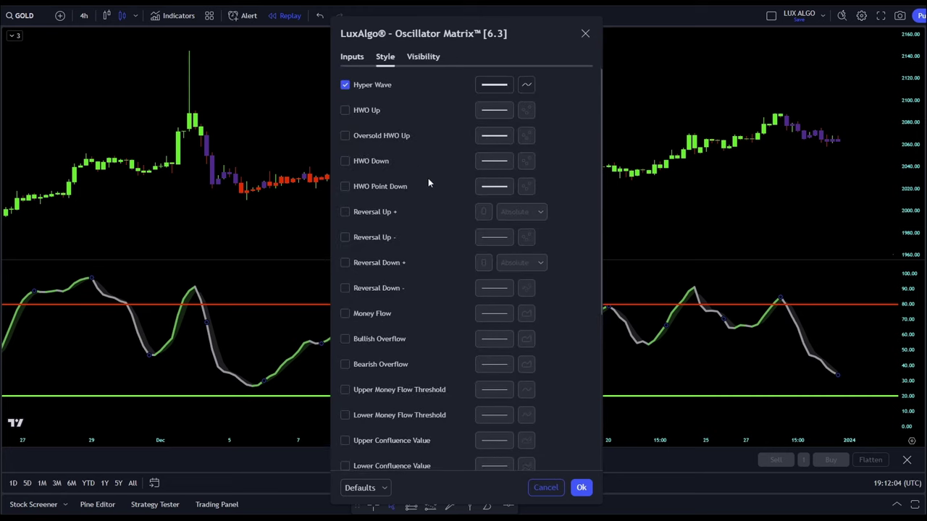
pyautogui.scroll(-4, 435, 181)
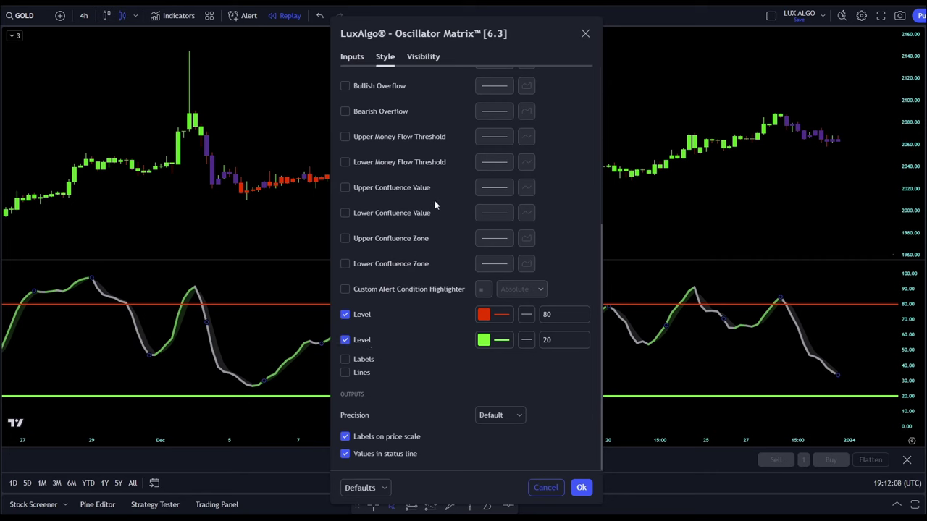
pyautogui.scroll(5, 434, 206)
pyautogui.click(487, 94)
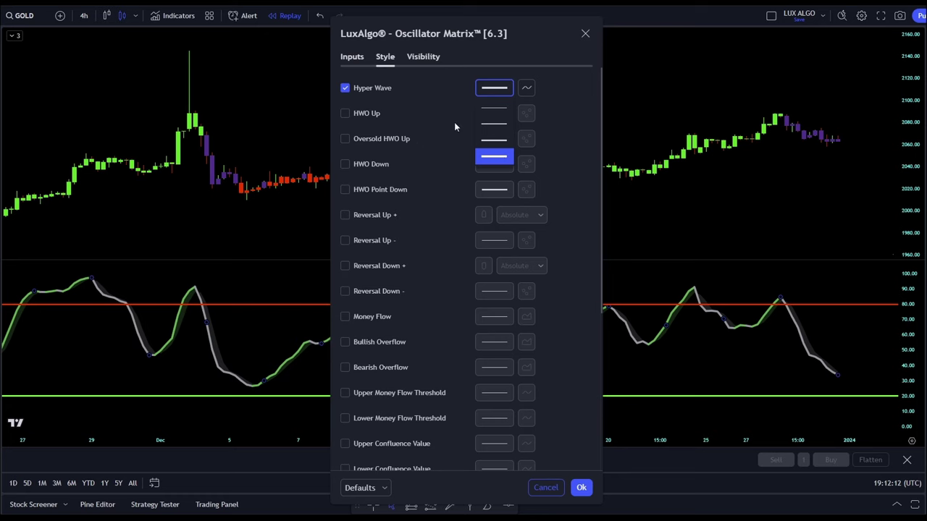
pyautogui.scroll(-5, 455, 127)
pyautogui.click(483, 314)
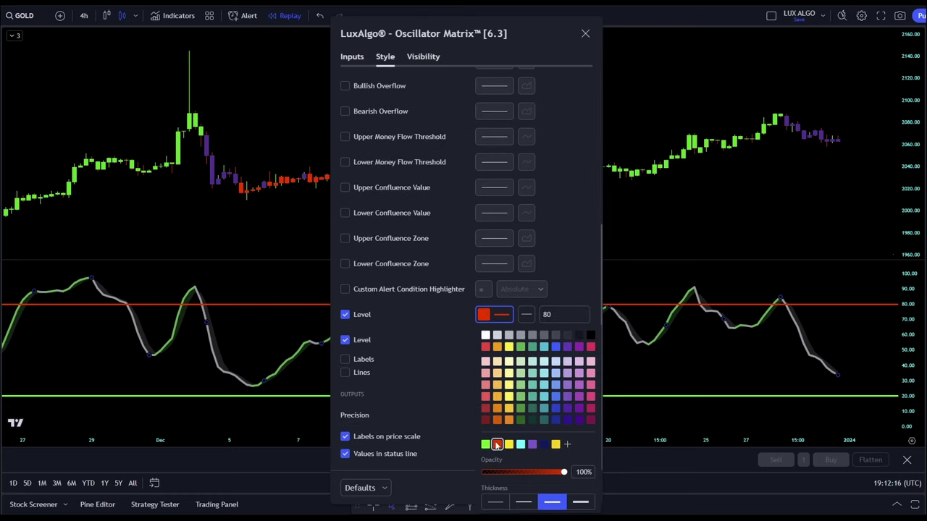
pyautogui.click(439, 349)
pyautogui.click(490, 345)
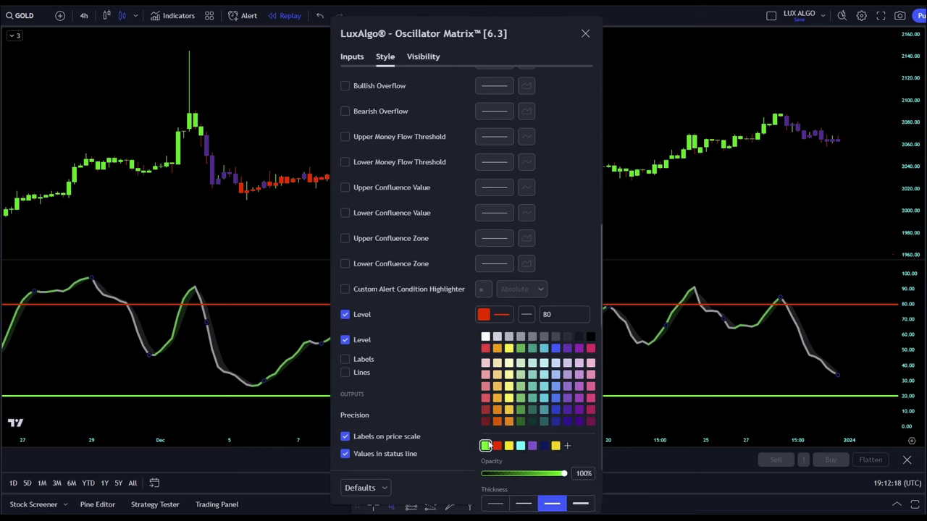
pyautogui.click(449, 360)
pyautogui.click(582, 488)
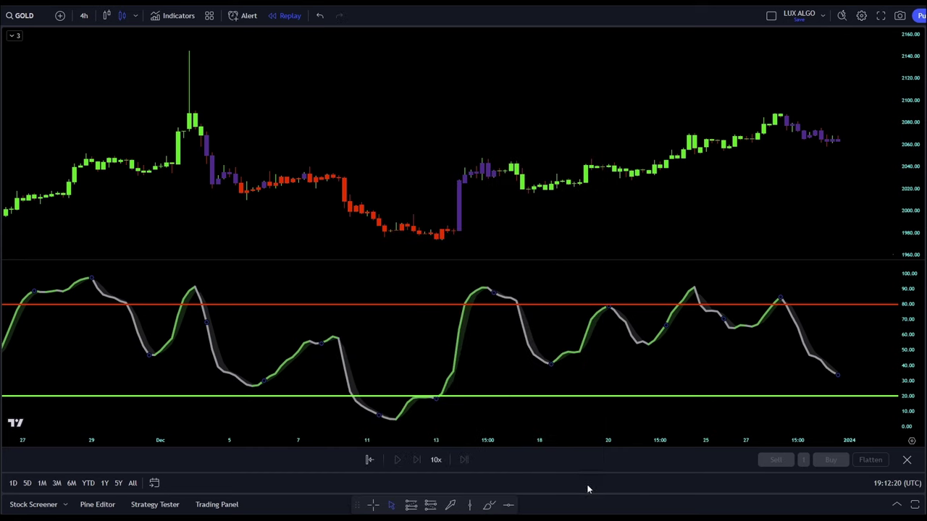
# - Add Moving Average Simple to the chart from an 'sma' indicator search
pyautogui.click(173, 18)
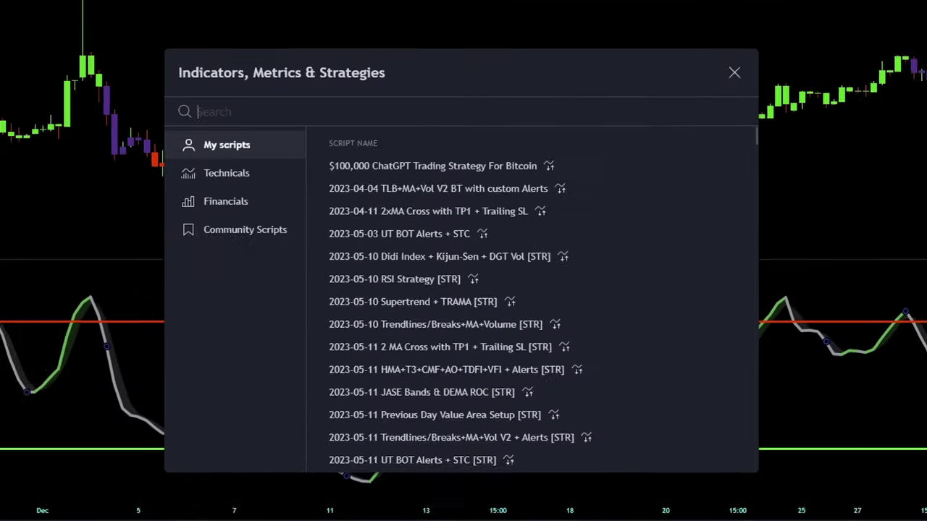
pyautogui.write('sma')
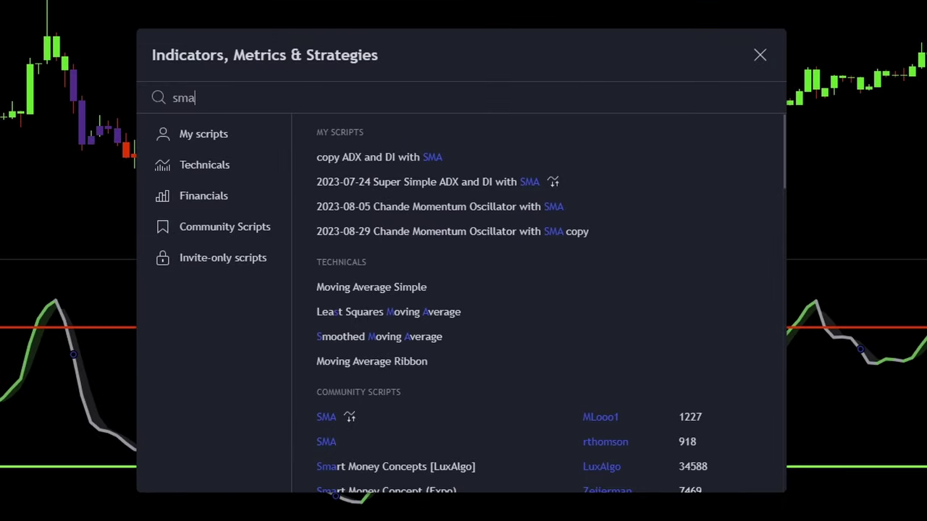
pyautogui.click(435, 287)
pyautogui.click(760, 55)
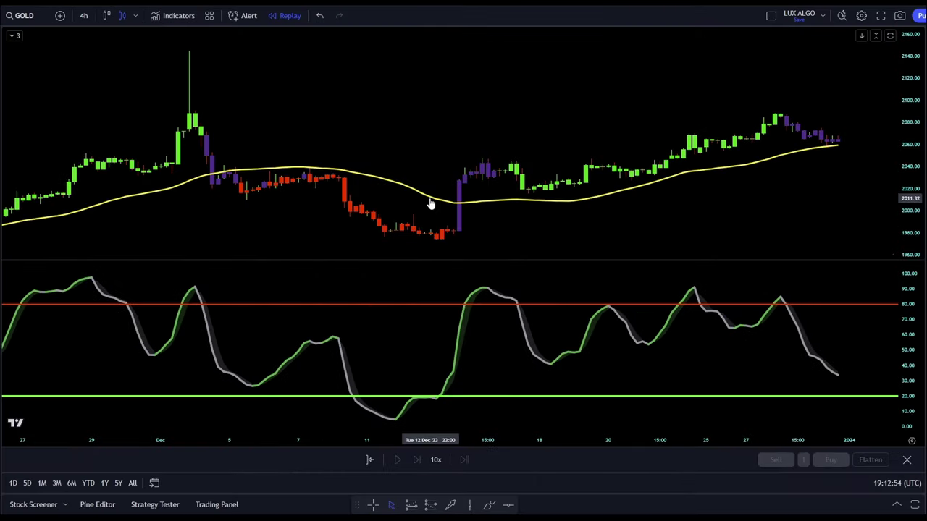
# - Check the moving average's line colour in its Style settings, then close them
pyautogui.doubleClick(430, 198)
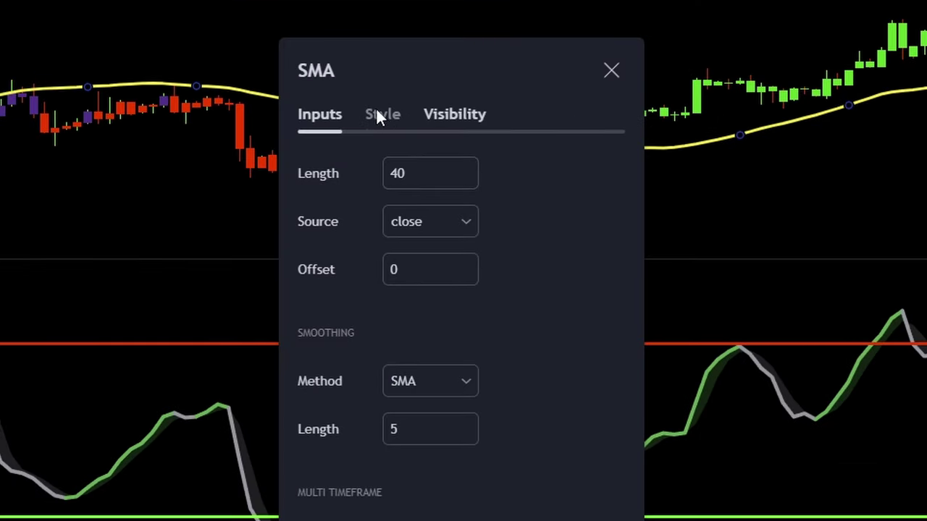
pyautogui.click(377, 114)
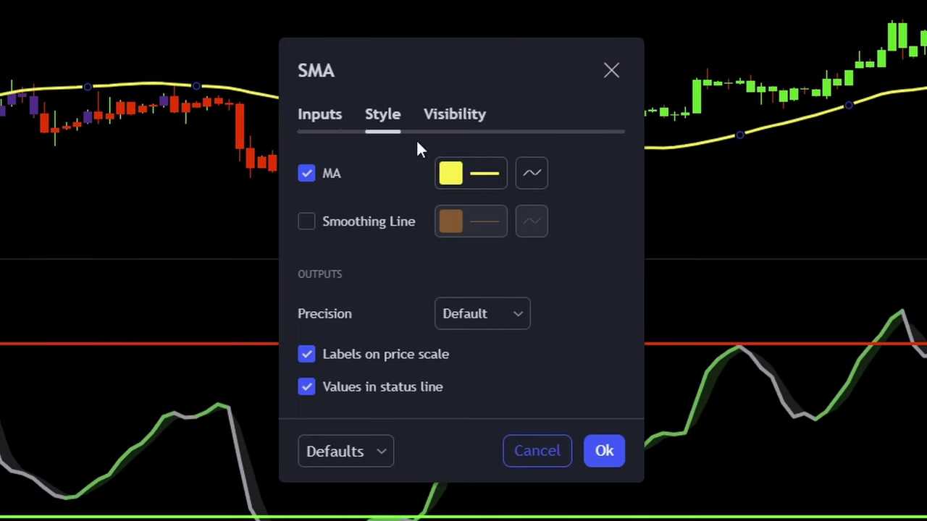
pyautogui.click(491, 172)
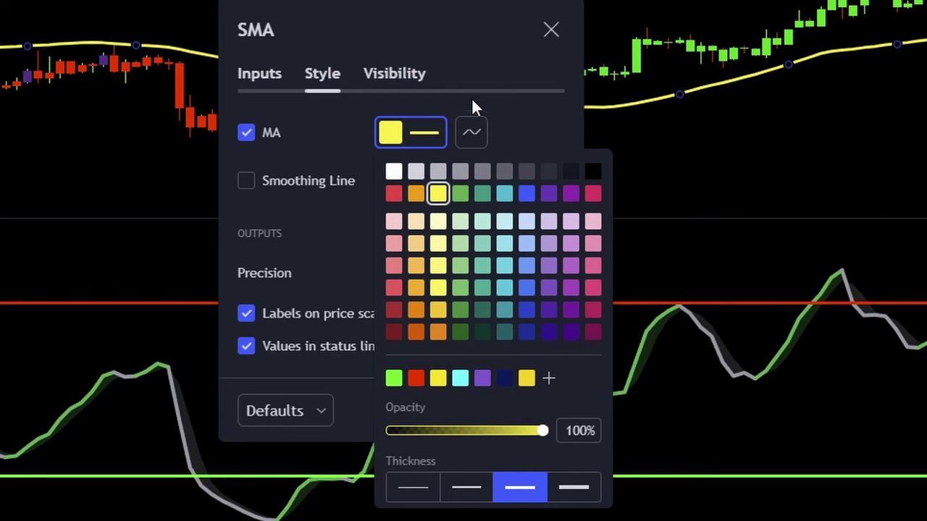
pyautogui.click(550, 32)
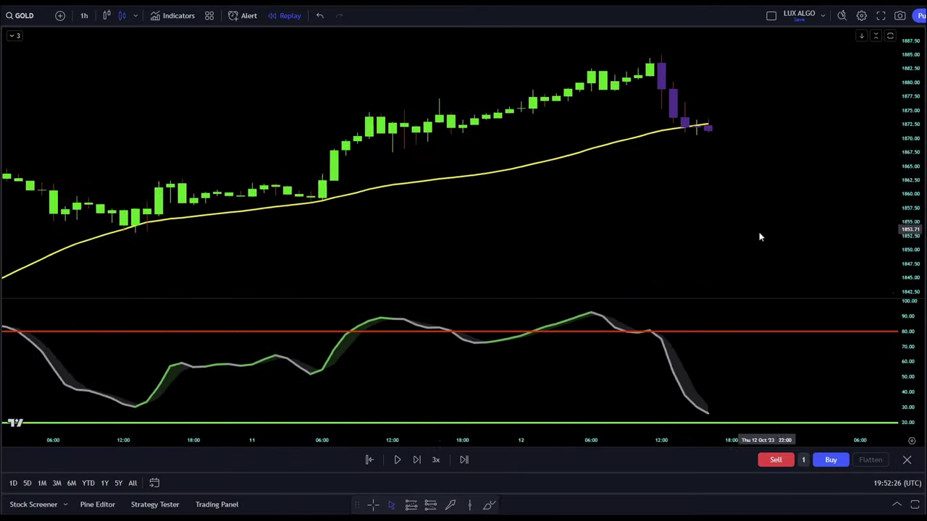
# - Enlarge the oscillator pane and step the replay forward three bars
pyautogui.scroll(5, 759, 237)
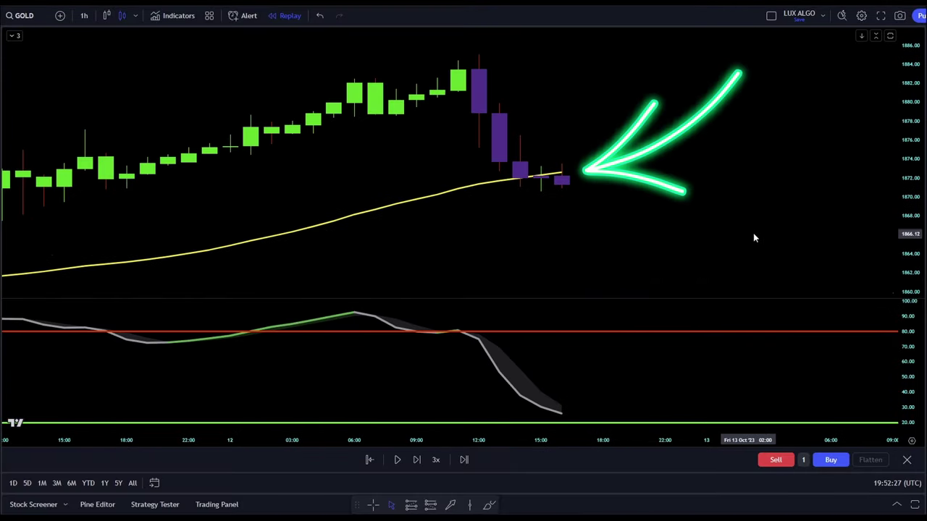
pyautogui.scroll(2, 719, 257)
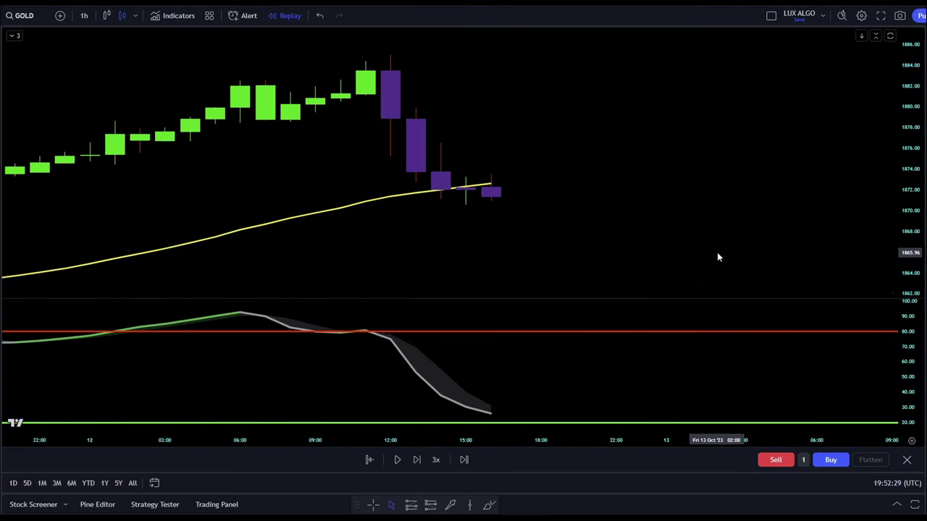
pyautogui.moveTo(645, 297); pyautogui.dragTo(642, 178)
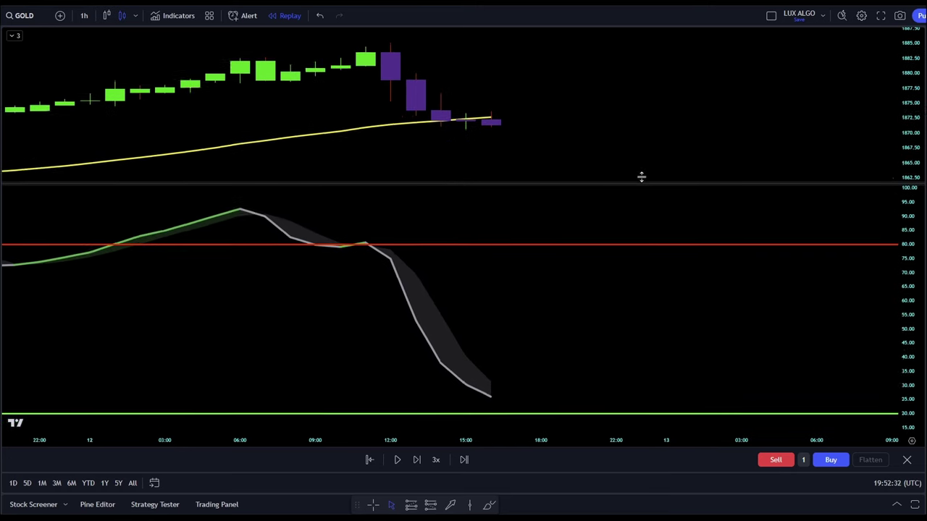
pyautogui.click(417, 461)
pyautogui.click(418, 461)
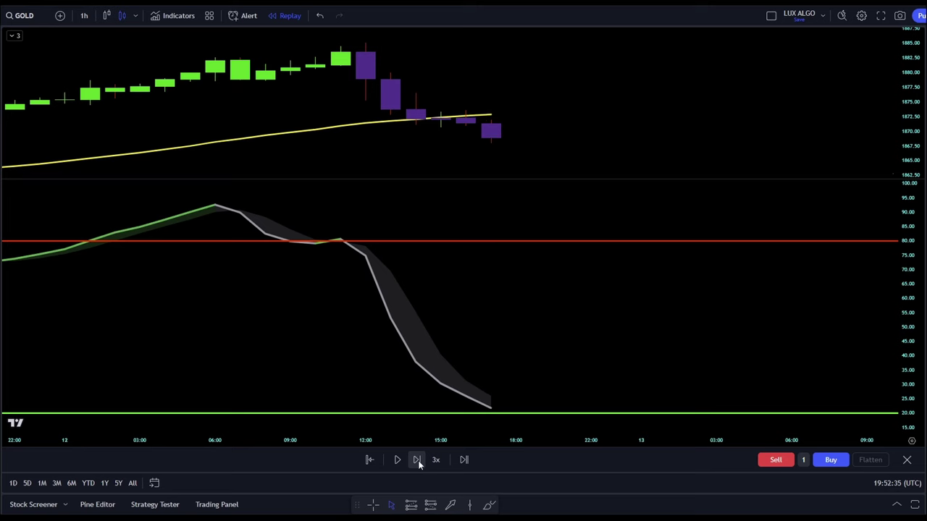
pyautogui.click(418, 460)
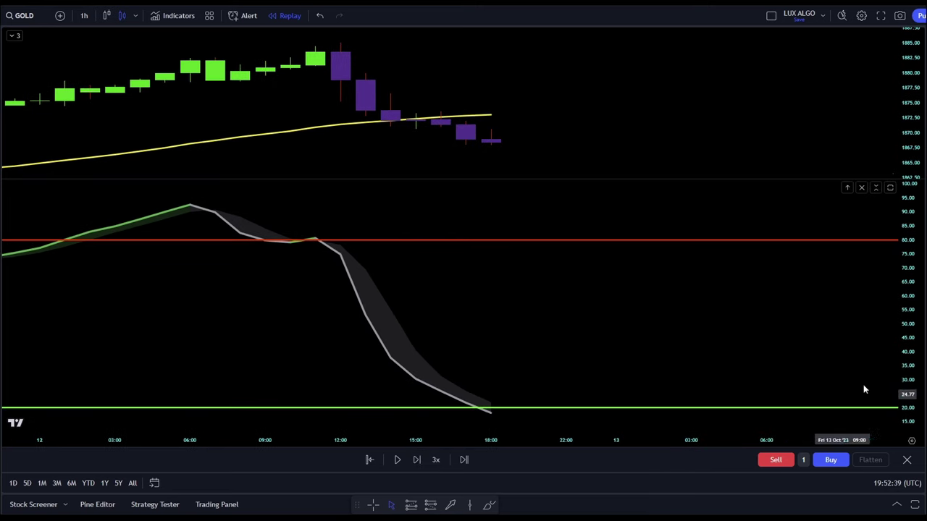
pyautogui.moveTo(907, 304); pyautogui.dragTo(883, 217)
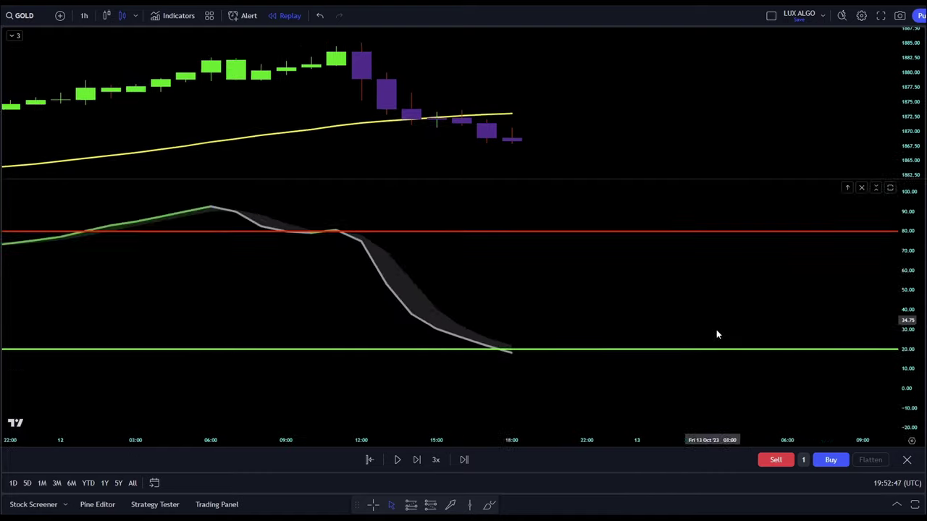
pyautogui.scroll(-3, 707, 166)
# - Place a long position on the last candle, stop on a horizontal swing-low line near 1858, target raised
pyautogui.click(702, 167)
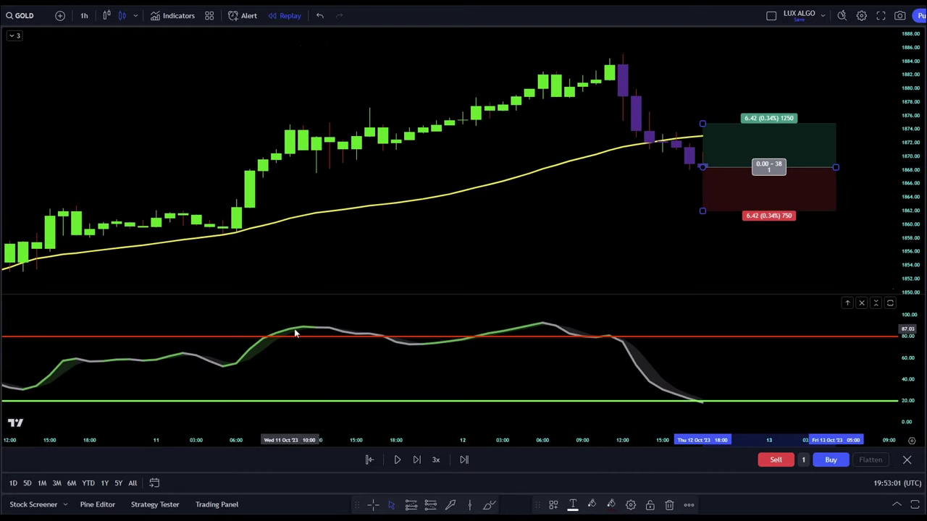
pyautogui.click(5, 145)
pyautogui.click(30, 191)
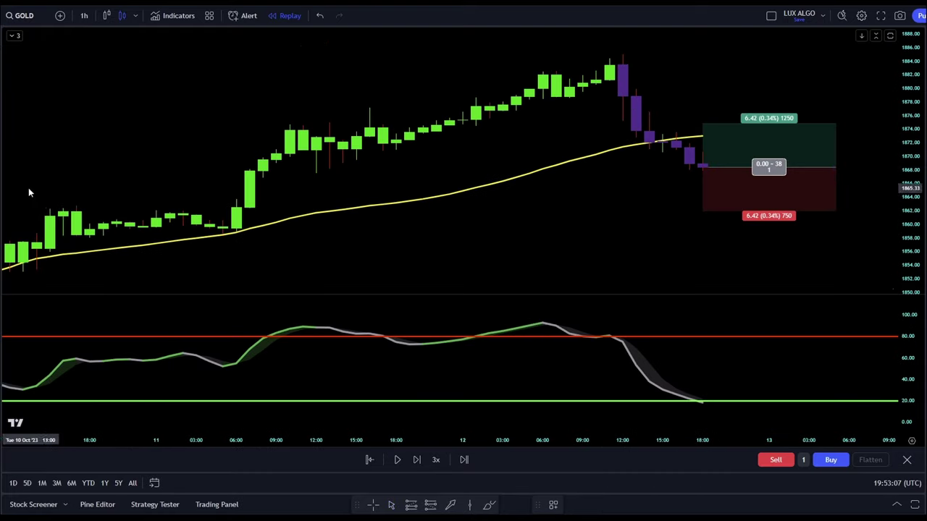
pyautogui.click(222, 239)
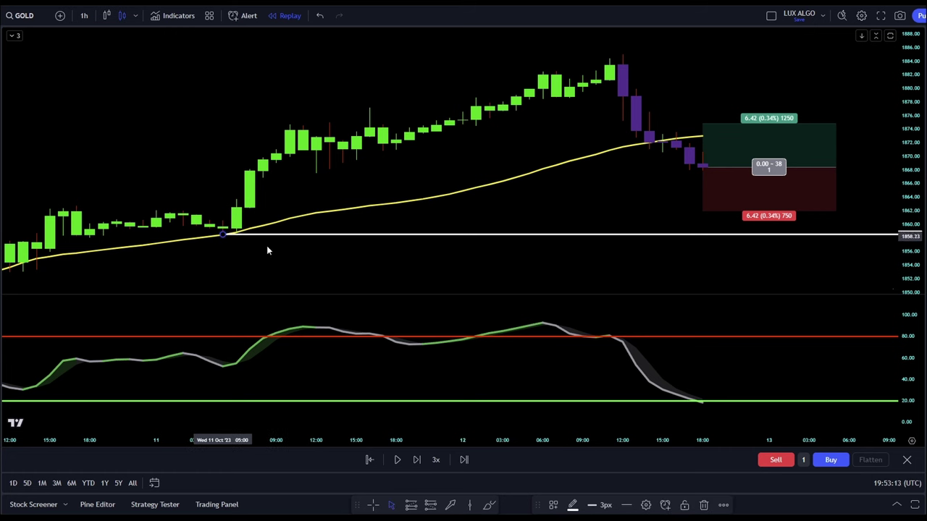
pyautogui.moveTo(703, 211); pyautogui.dragTo(574, 259)
pyautogui.moveTo(573, 133); pyautogui.dragTo(574, 59)
# - Step the replay two bars into the trade and stretch the position over the new candles
pyautogui.moveTo(533, 294); pyautogui.dragTo(534, 211)
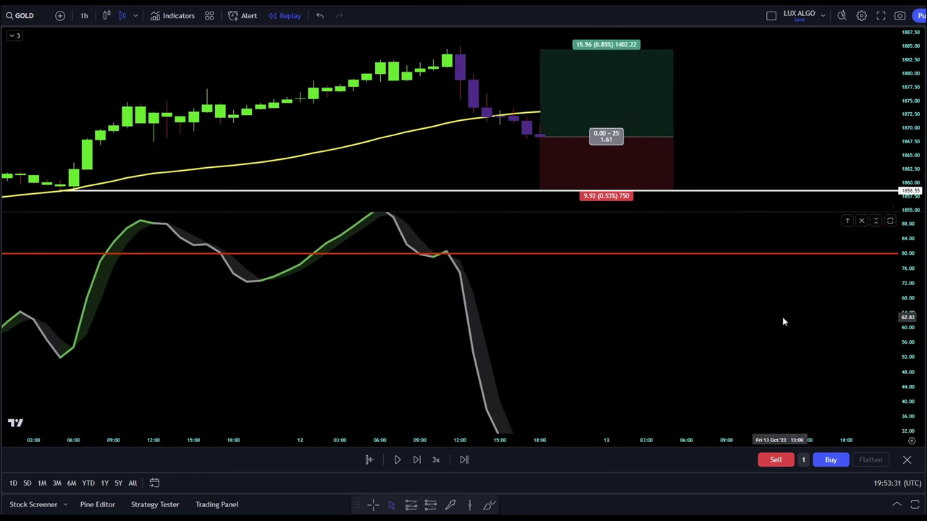
pyautogui.click(416, 460)
pyautogui.click(417, 460)
pyautogui.moveTo(512, 153); pyautogui.dragTo(539, 154)
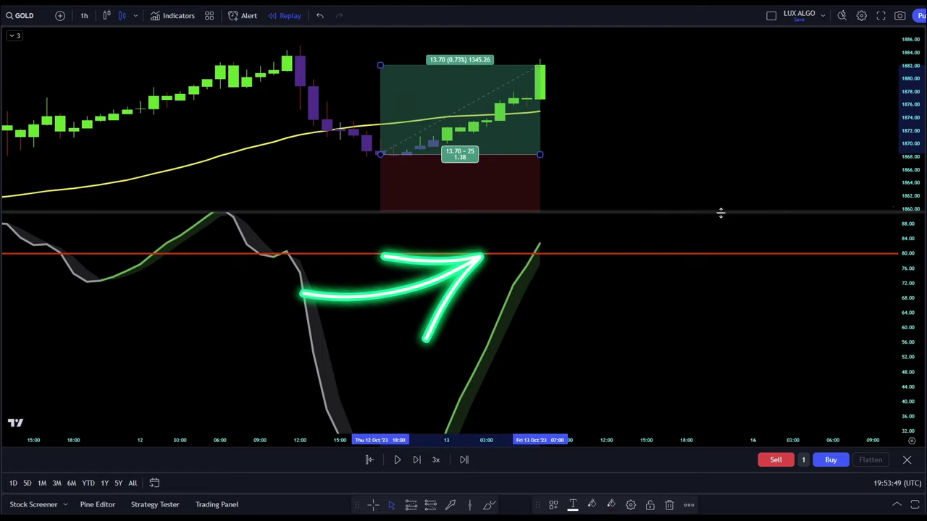
pyautogui.moveTo(720, 210); pyautogui.dragTo(724, 358)
pyautogui.moveTo(906, 239); pyautogui.dragTo(906, 273)
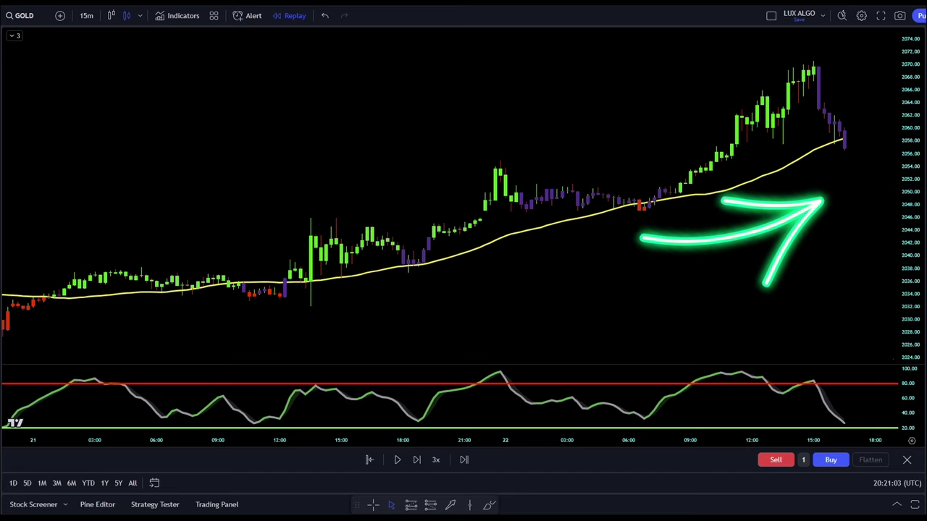
# - Enlarge the oscillator pane and step the replay forward two candles
pyautogui.scroll(5, 743, 246)
pyautogui.scroll(5, 745, 256)
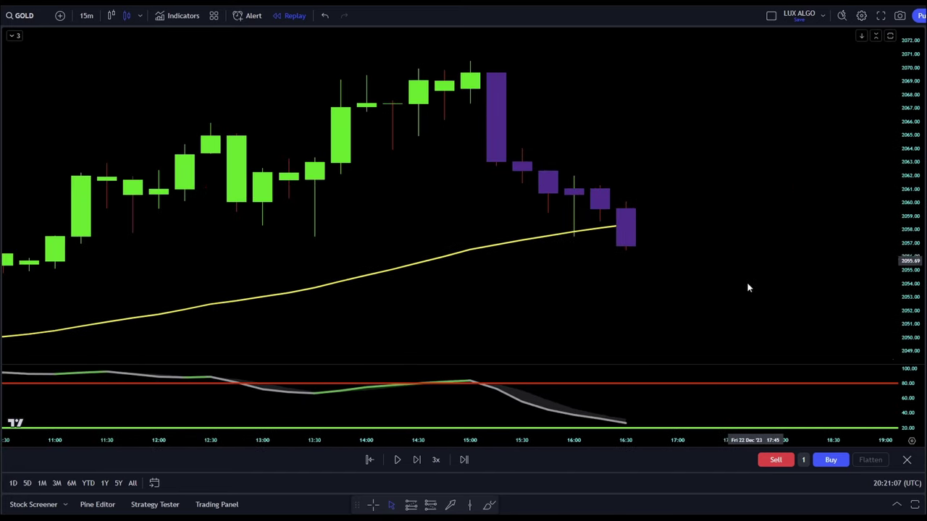
pyautogui.moveTo(739, 363); pyautogui.dragTo(751, 209)
pyautogui.click(416, 463)
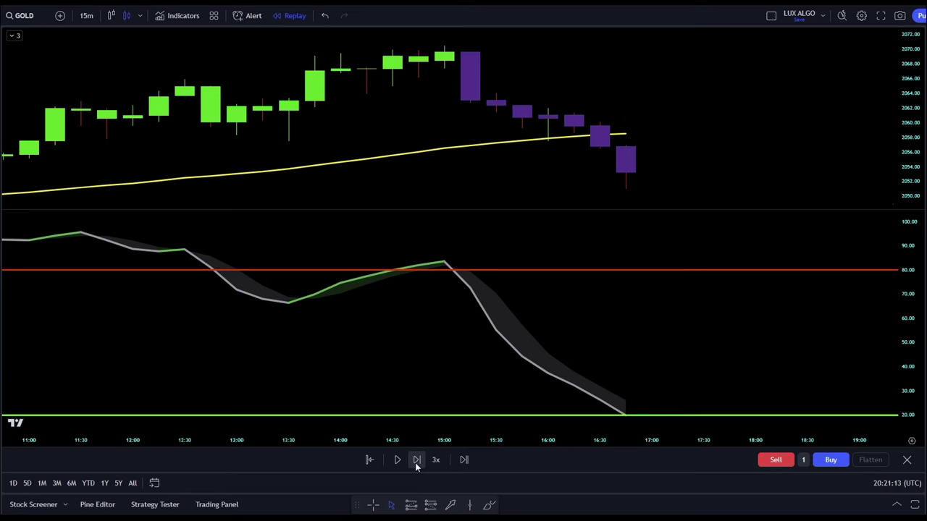
pyautogui.click(416, 463)
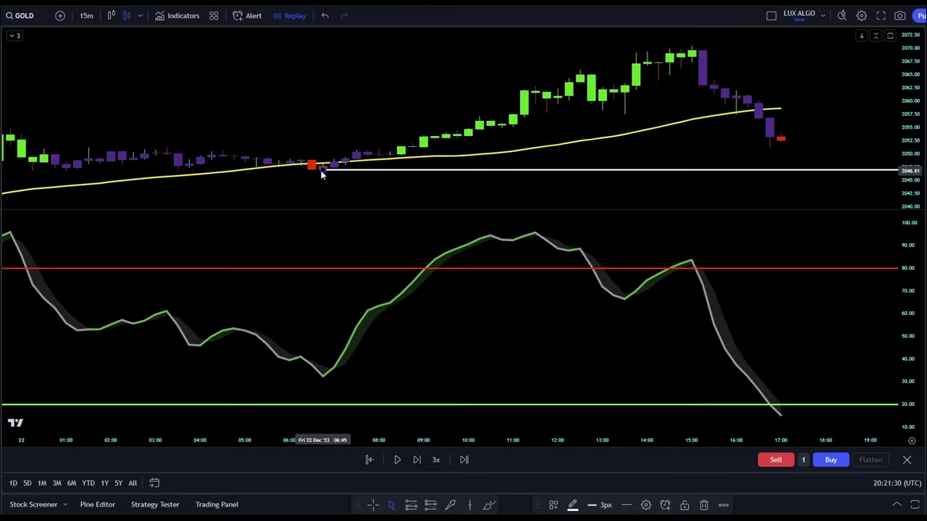
# - Place a long position at the latest candle with its stop on 2046.97 and target at 8.95
pyautogui.click(772, 156)
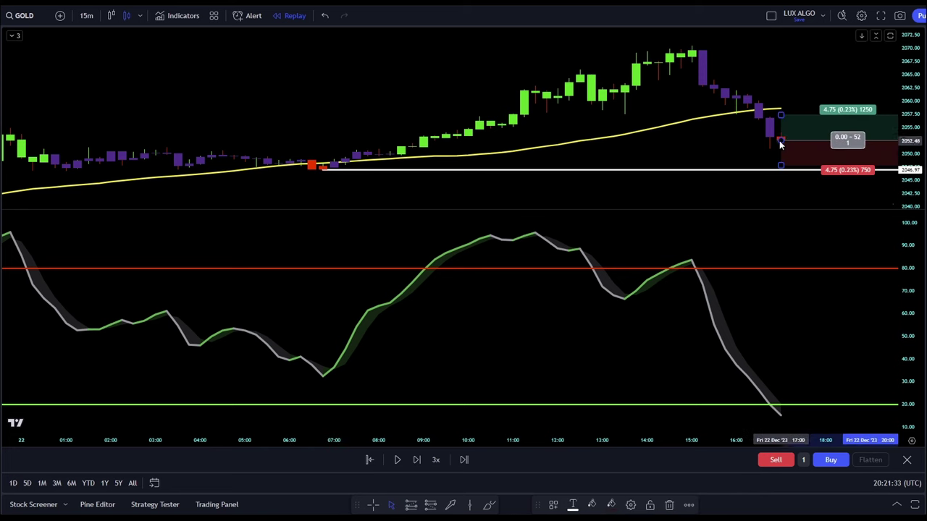
pyautogui.moveTo(730, 155); pyautogui.dragTo(507, 178)
pyautogui.moveTo(527, 208); pyautogui.dragTo(571, 292)
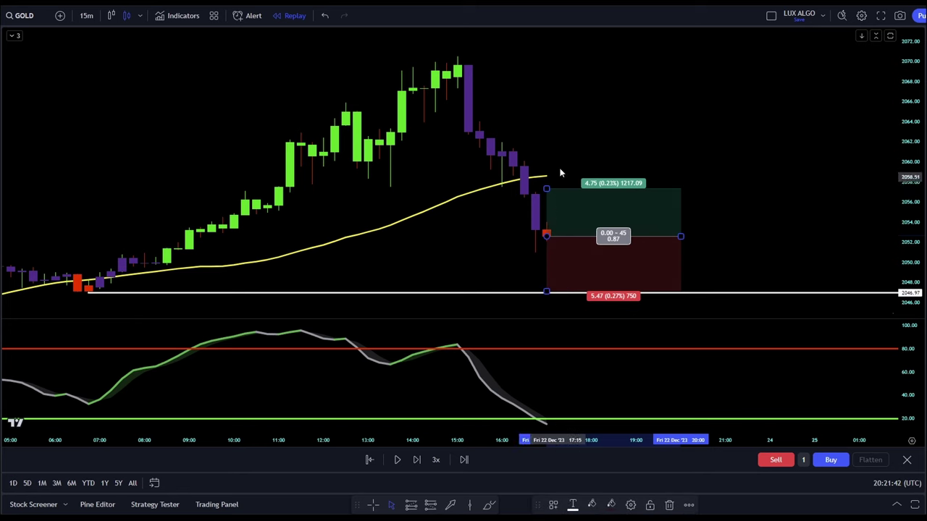
pyautogui.moveTo(546, 189); pyautogui.dragTo(546, 147)
# - Step the replay forward eighteen candles into the long trade
pyautogui.click(419, 459)
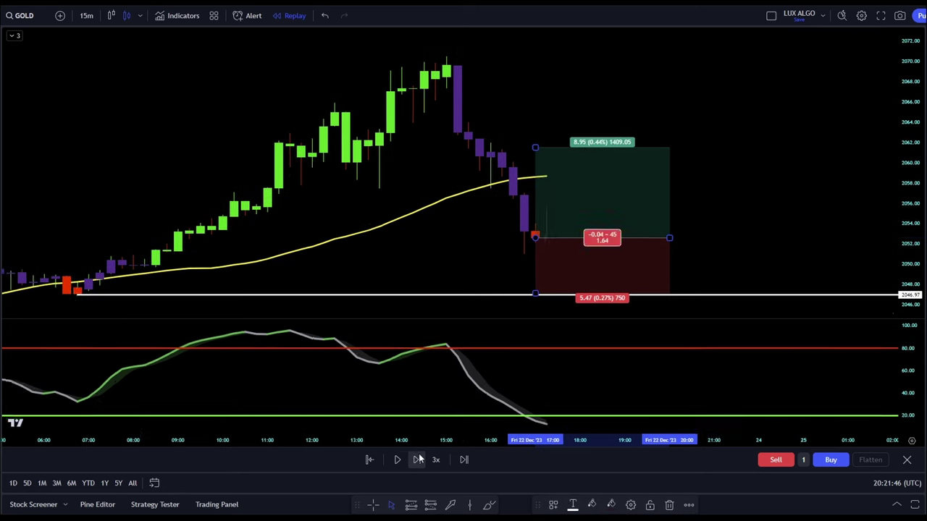
pyautogui.click(419, 459)
pyautogui.click(419, 459)
pyautogui.click(419, 459)
pyautogui.click(419, 459)
pyautogui.click(419, 459)
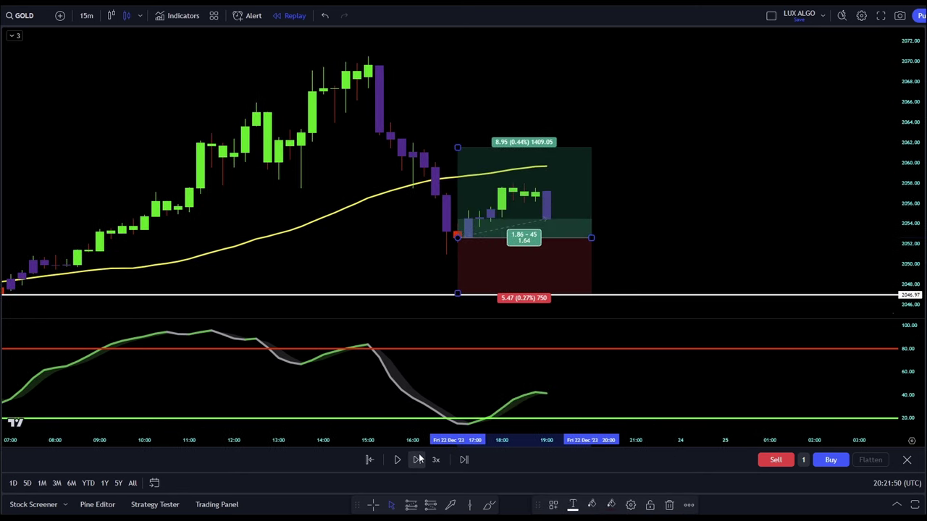
pyautogui.click(419, 460)
pyautogui.click(419, 460)
pyautogui.click(420, 460)
pyautogui.click(419, 459)
pyautogui.click(419, 459)
pyautogui.click(419, 459)
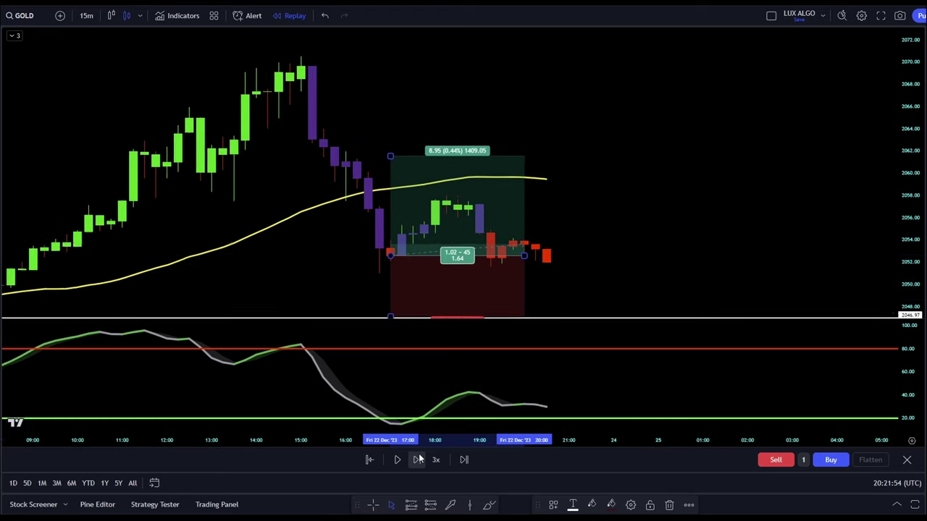
pyautogui.click(418, 459)
pyautogui.click(419, 459)
pyautogui.click(418, 459)
pyautogui.click(419, 460)
pyautogui.click(418, 459)
pyautogui.click(418, 459)
pyautogui.click(419, 459)
pyautogui.click(419, 459)
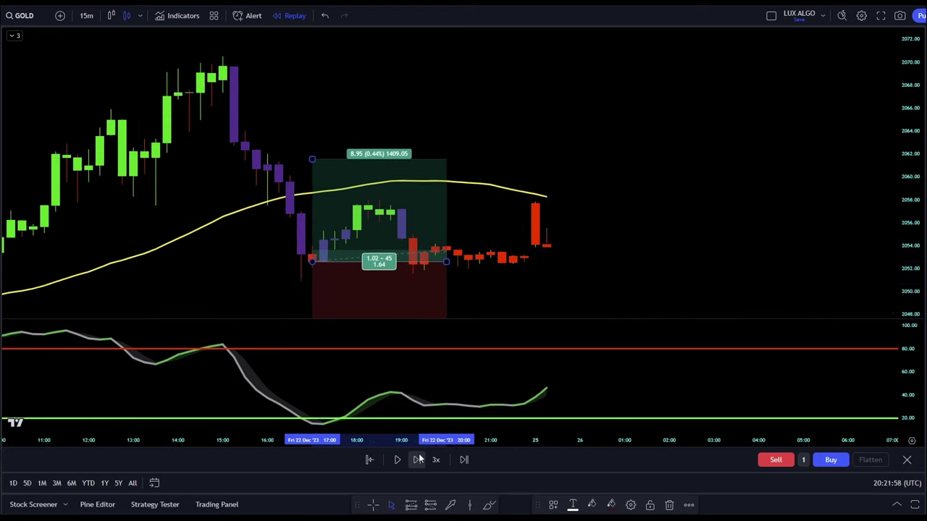
pyautogui.click(418, 459)
pyautogui.click(419, 459)
pyautogui.click(419, 459)
pyautogui.click(418, 459)
pyautogui.click(418, 460)
pyautogui.click(418, 459)
pyautogui.click(418, 459)
pyautogui.click(418, 459)
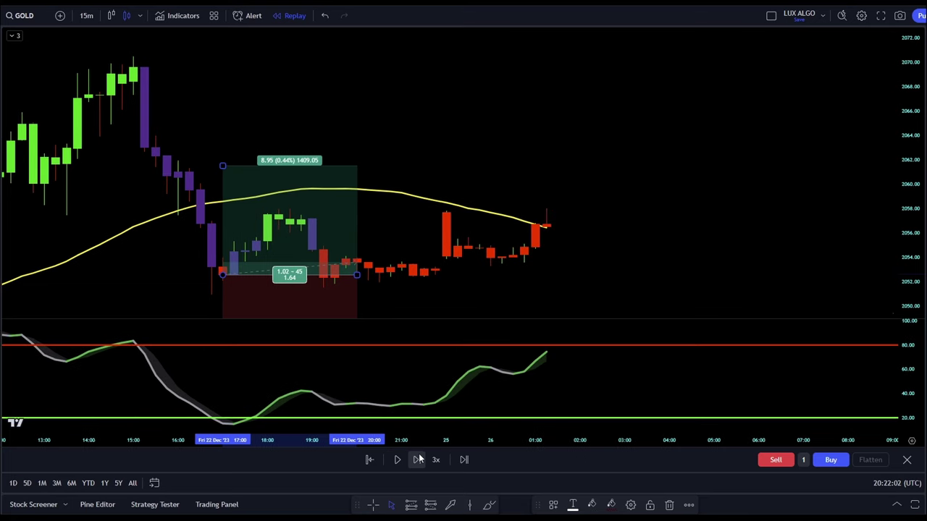
pyautogui.click(419, 459)
# - Stretch the position box over the newest candles and lower the target to the latest price
pyautogui.moveTo(815, 319); pyautogui.dragTo(816, 204)
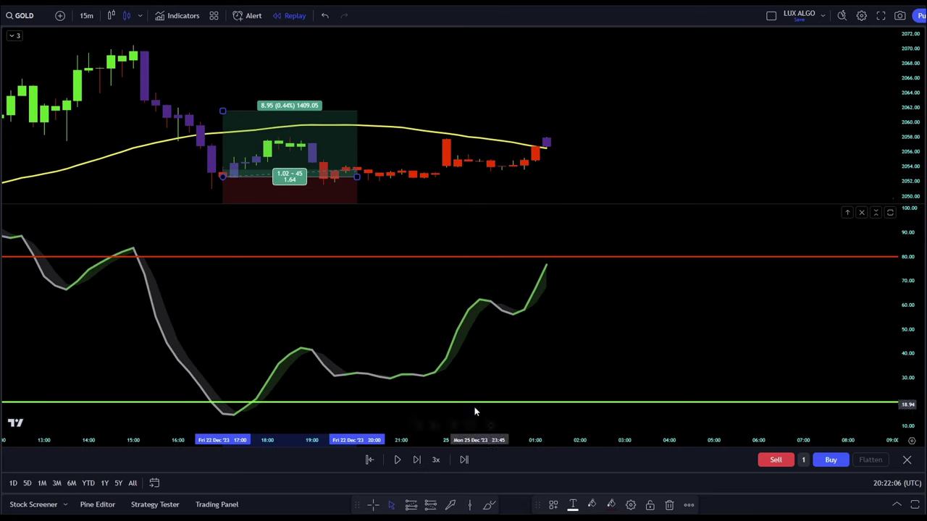
pyautogui.click(417, 460)
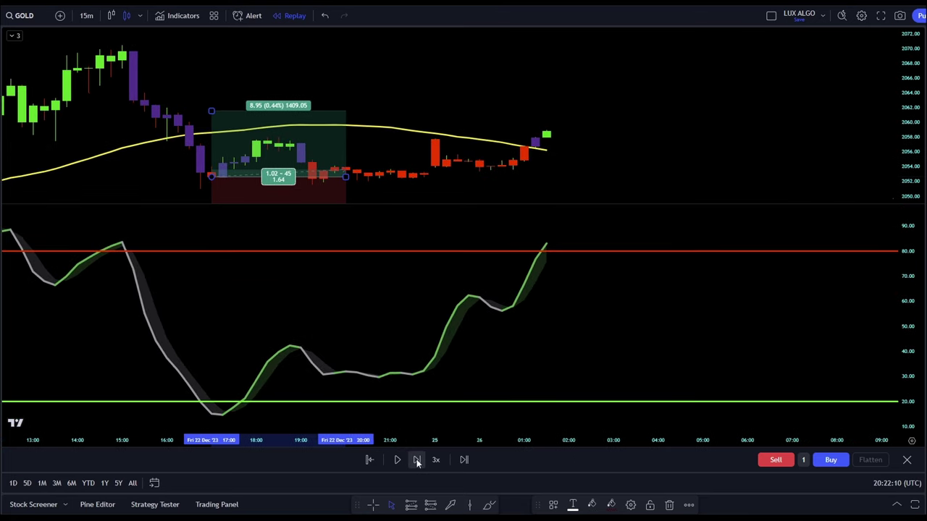
pyautogui.moveTo(345, 177); pyautogui.dragTo(547, 177)
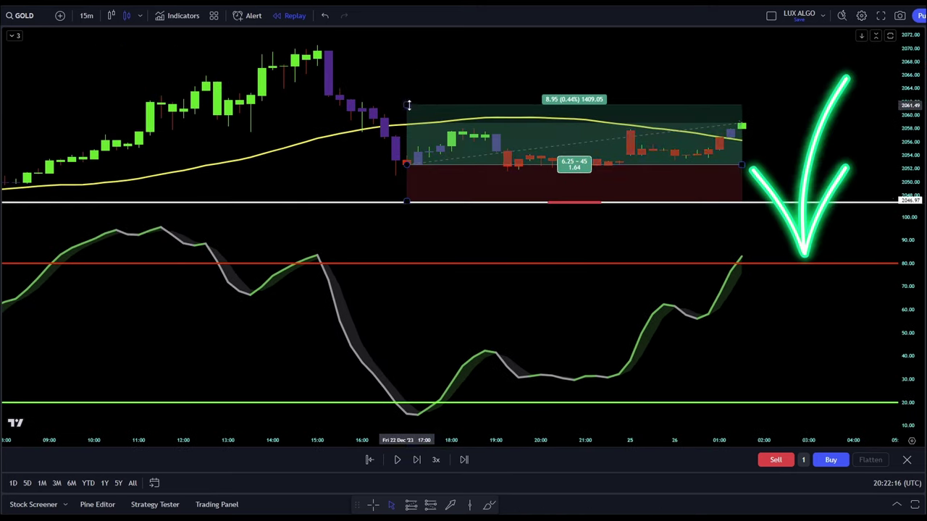
pyautogui.moveTo(408, 103); pyautogui.dragTo(748, 124)
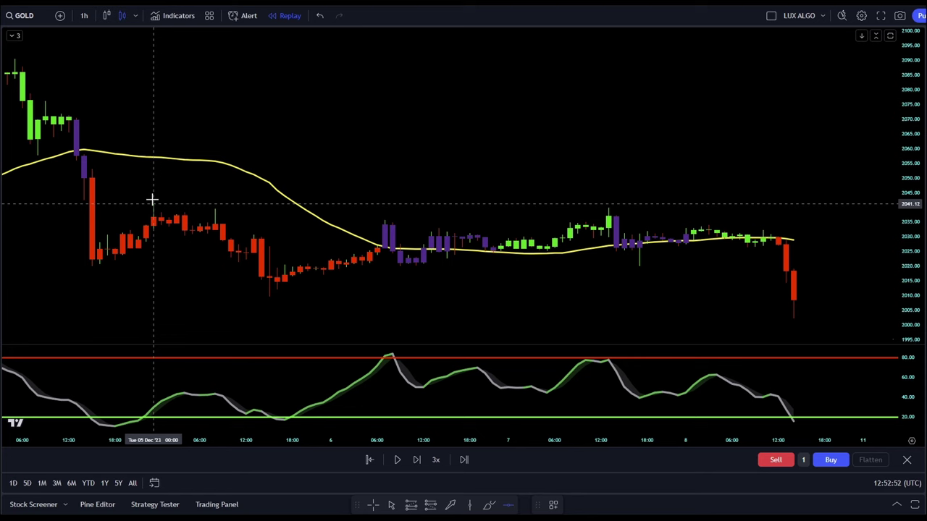
# - Mark resistance and support lines, lowering the support line to 2015.96
pyautogui.click(156, 205)
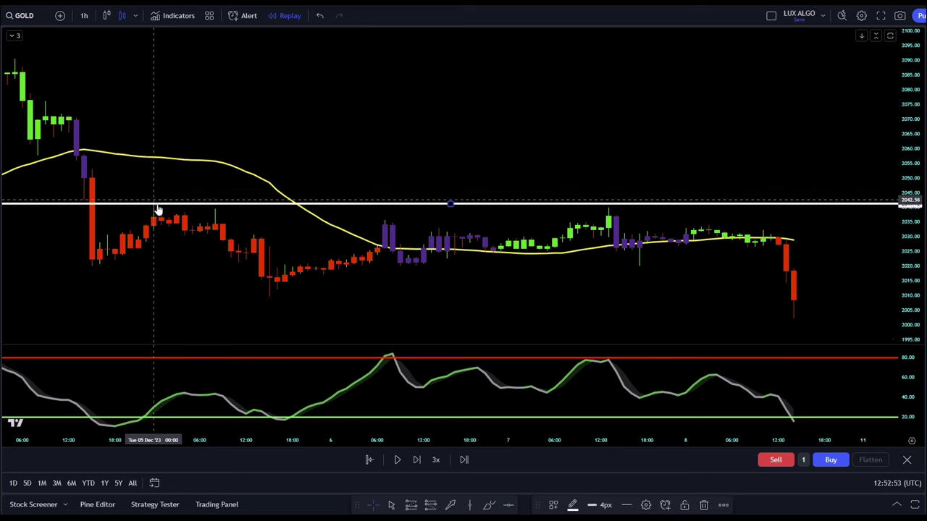
pyautogui.click(98, 263)
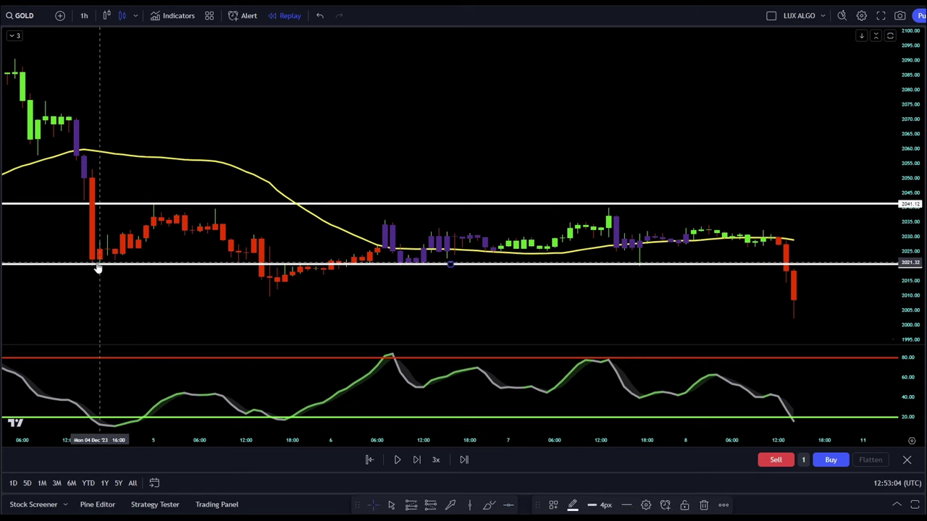
pyautogui.moveTo(449, 266)
pyautogui.mouseDown()
pyautogui.moveTo(454, 257)
pyautogui.moveTo(461, 279)
pyautogui.mouseUp()
pyautogui.click(590, 131)
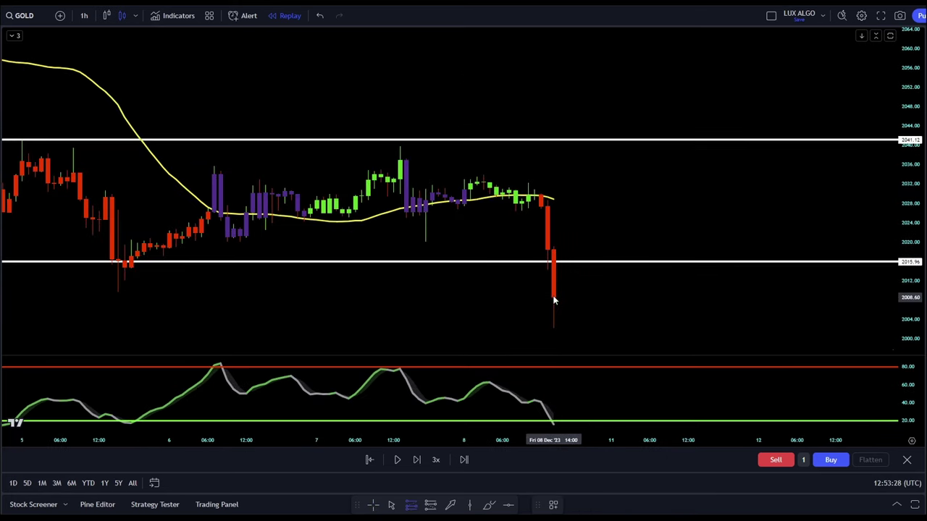
# - Place a long position on the last candle, with target at the 2041.12 line and a wider stop
pyautogui.click(554, 299)
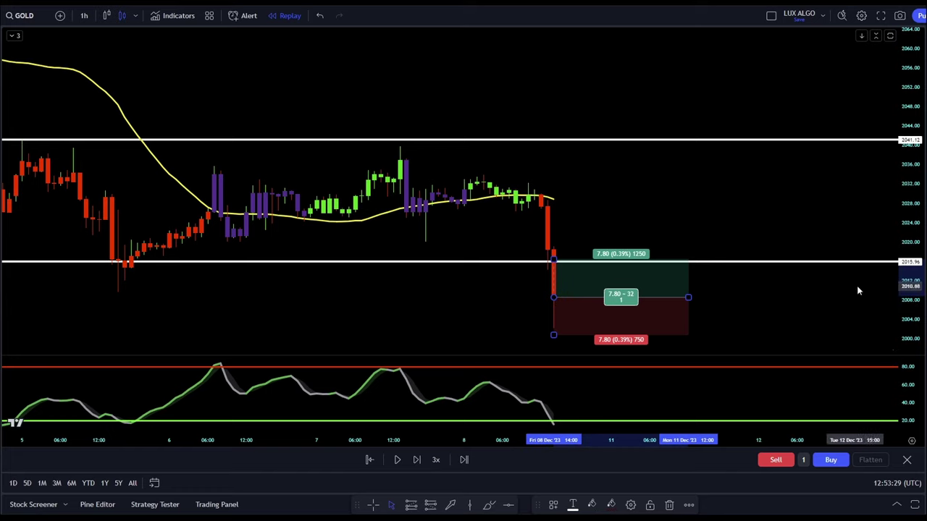
pyautogui.scroll(-3, 870, 264)
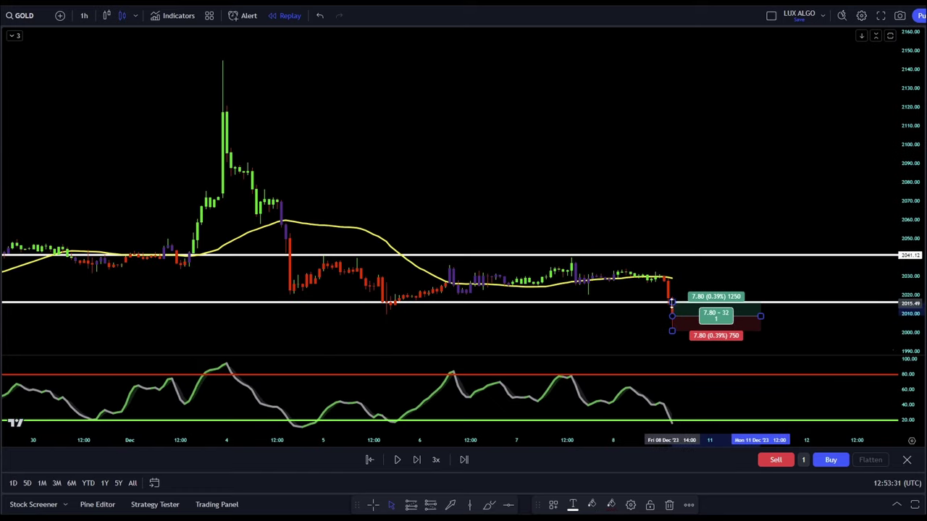
pyautogui.moveTo(672, 303); pyautogui.dragTo(672, 255)
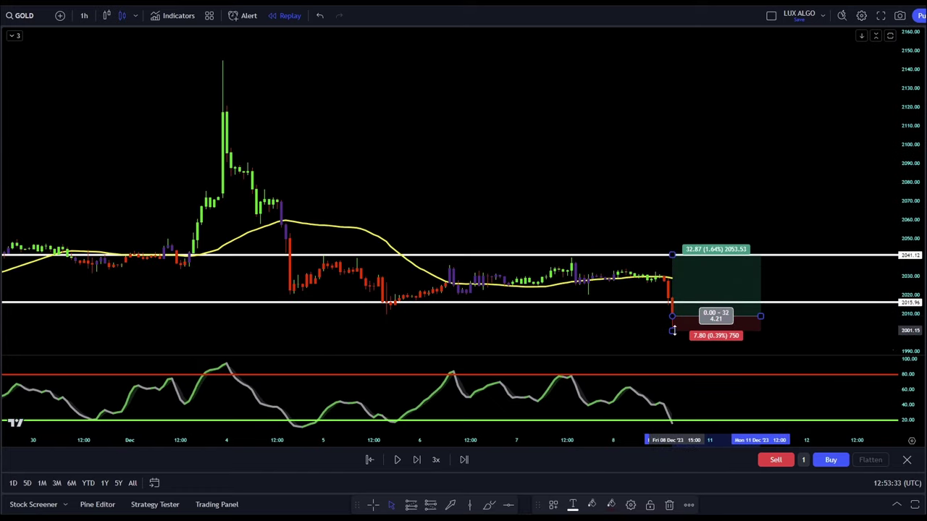
pyautogui.moveTo(672, 331); pyautogui.dragTo(711, 346)
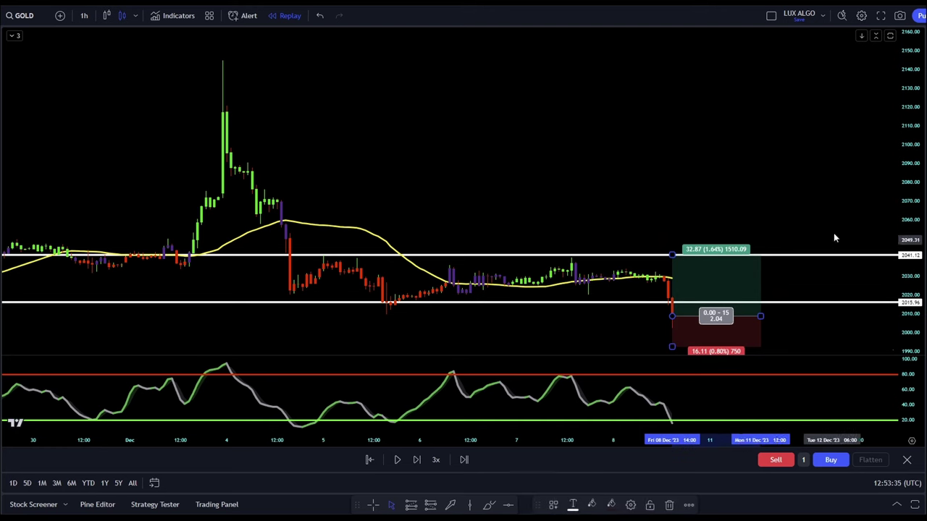
# - Advance the replay eight bars until the long trade hits its stop loss
pyautogui.click(417, 460)
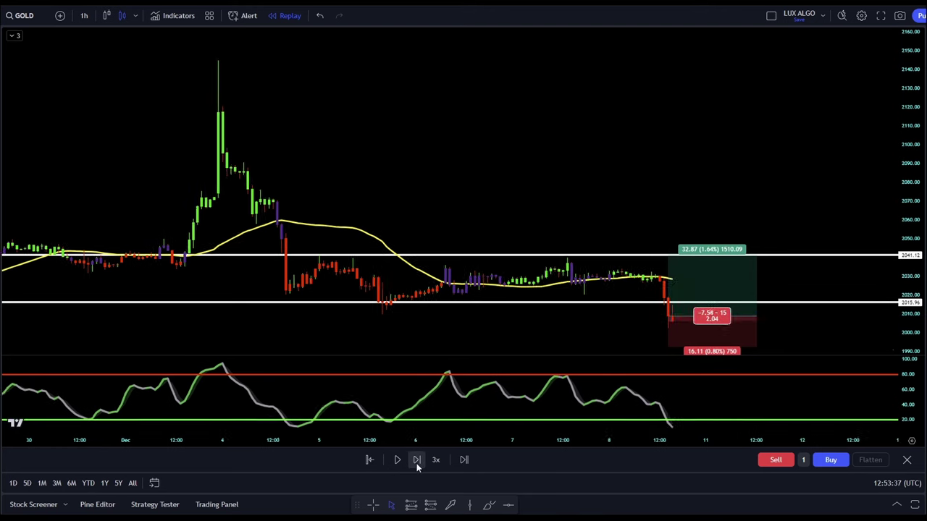
pyautogui.click(417, 460)
pyautogui.click(417, 460)
pyautogui.click(416, 459)
pyautogui.click(416, 460)
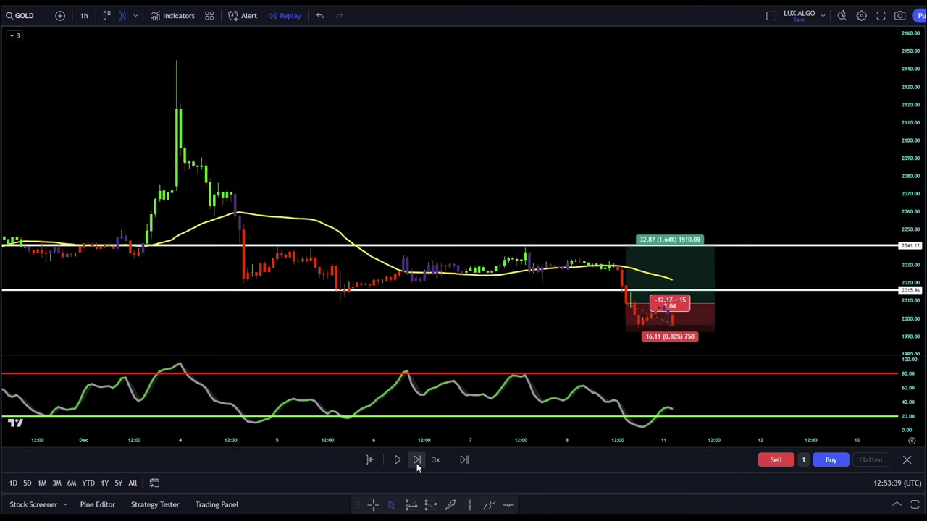
pyautogui.click(416, 460)
pyautogui.click(416, 460)
pyautogui.click(417, 460)
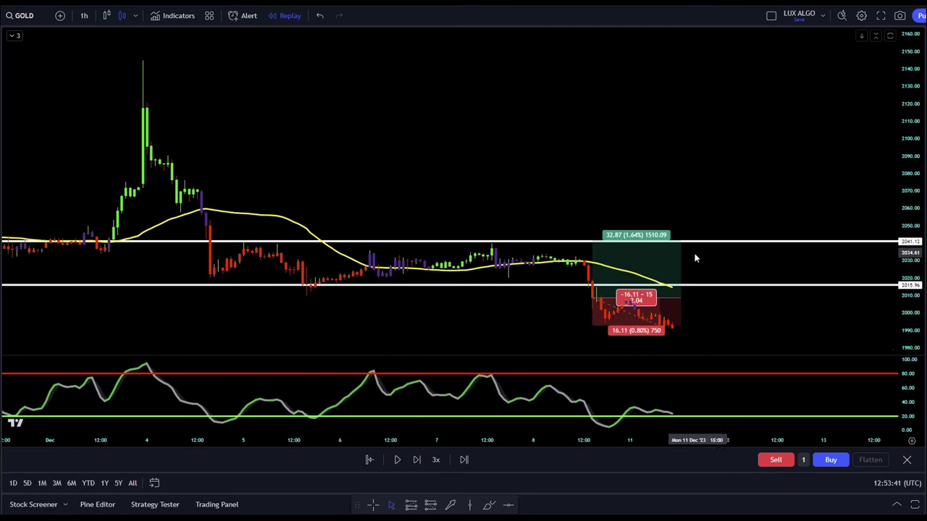
pyautogui.scroll(5, 630, 250)
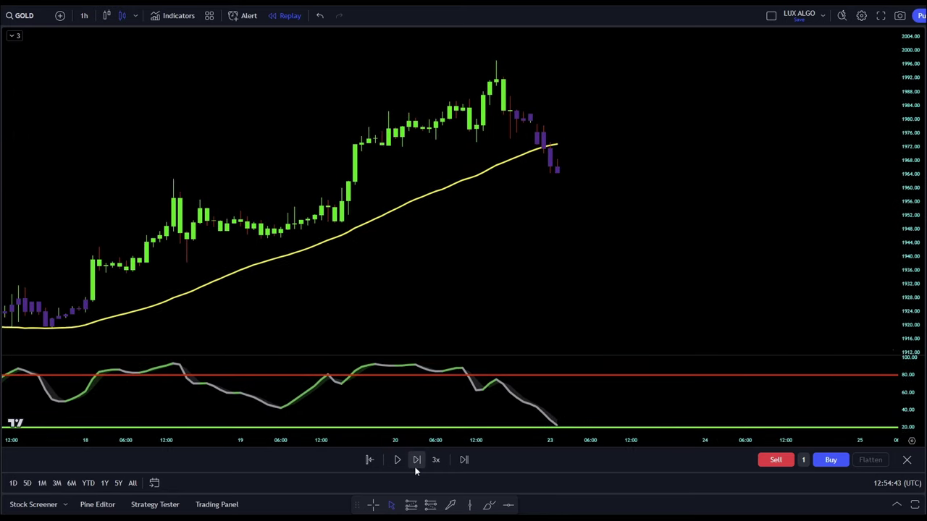
# - Step the replay forward bar by bar as the long position stalls
pyautogui.click(416, 468)
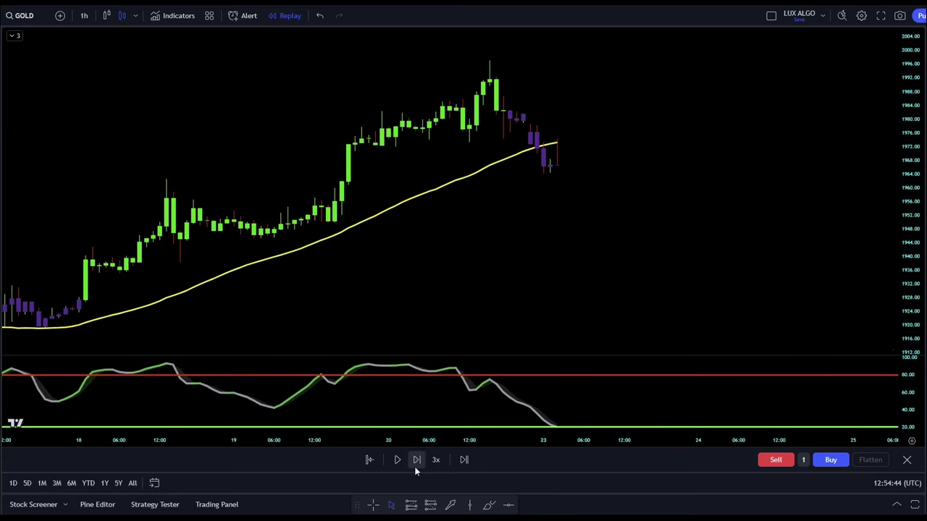
pyautogui.click(416, 468)
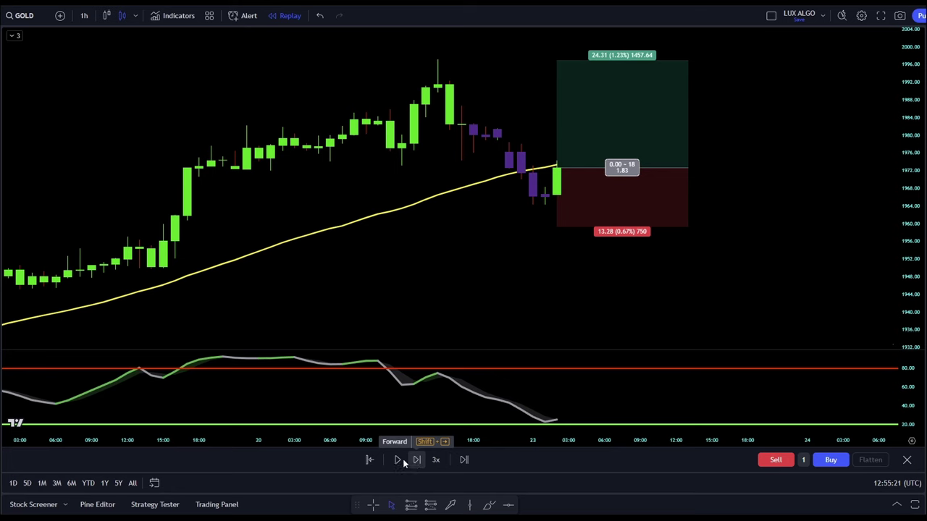
pyautogui.click(417, 461)
pyautogui.click(416, 461)
pyautogui.click(417, 461)
pyautogui.click(416, 461)
pyautogui.click(416, 461)
pyautogui.click(417, 461)
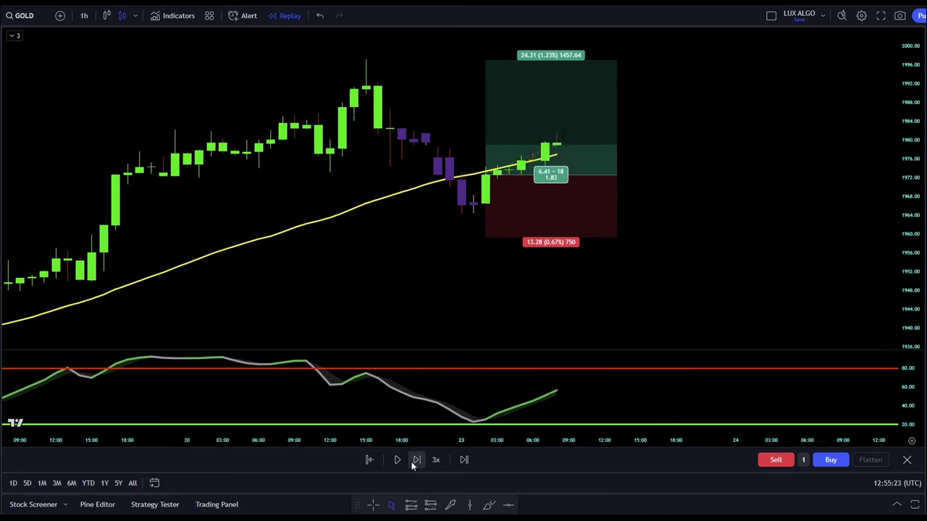
pyautogui.click(416, 461)
pyautogui.click(416, 461)
pyautogui.click(417, 460)
pyautogui.click(417, 461)
pyautogui.click(417, 461)
pyautogui.click(416, 461)
pyautogui.click(416, 460)
pyautogui.click(417, 460)
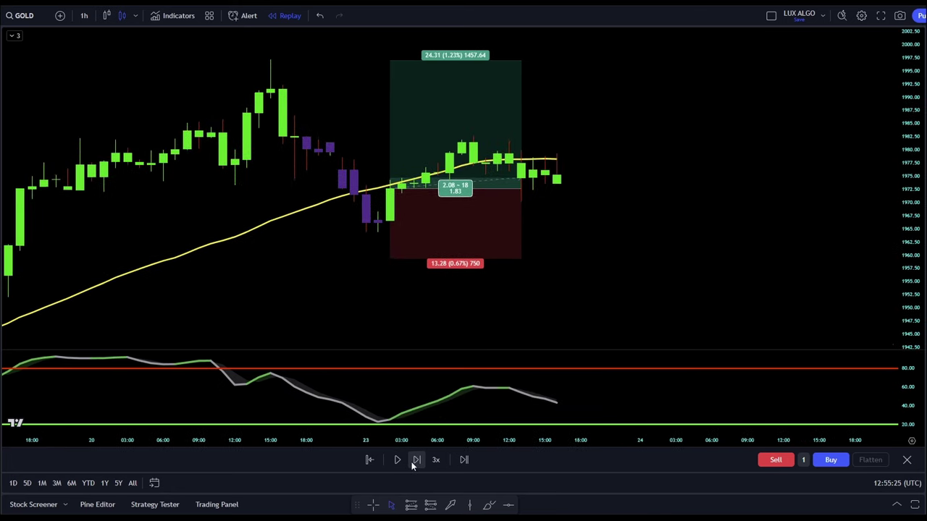
# - Keep stepping until price falls below entry, then stretch the position box rightward
pyautogui.click(413, 464)
pyautogui.click(413, 463)
pyautogui.click(413, 463)
pyautogui.click(413, 464)
pyautogui.click(412, 464)
pyautogui.click(413, 463)
pyautogui.click(413, 463)
pyautogui.click(413, 464)
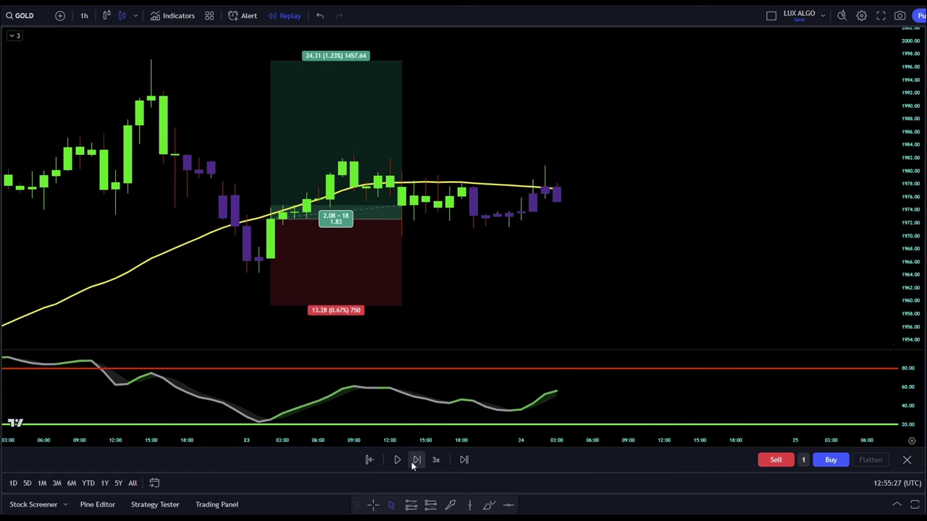
pyautogui.click(414, 462)
pyautogui.click(414, 462)
pyautogui.click(415, 462)
pyautogui.click(414, 461)
pyautogui.click(414, 462)
pyautogui.click(414, 461)
pyautogui.click(286, 220)
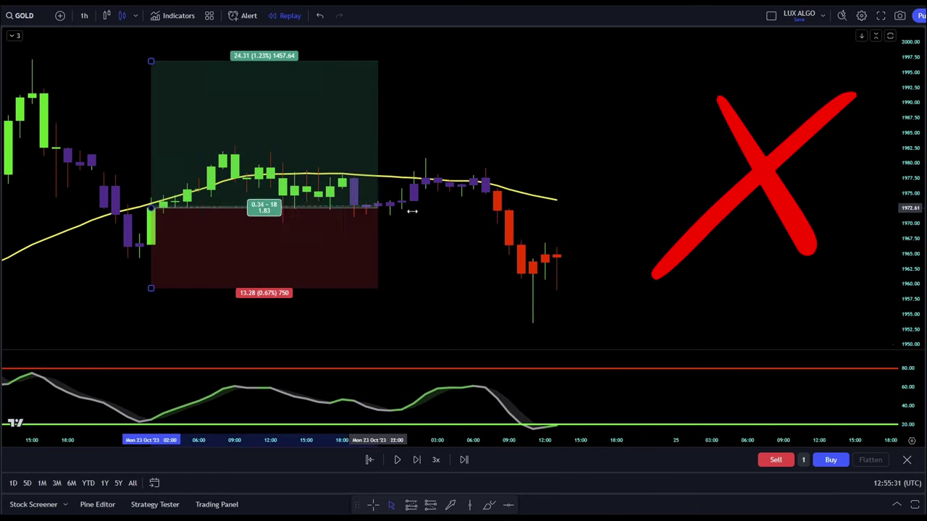
pyautogui.moveTo(412, 211); pyautogui.dragTo(533, 211)
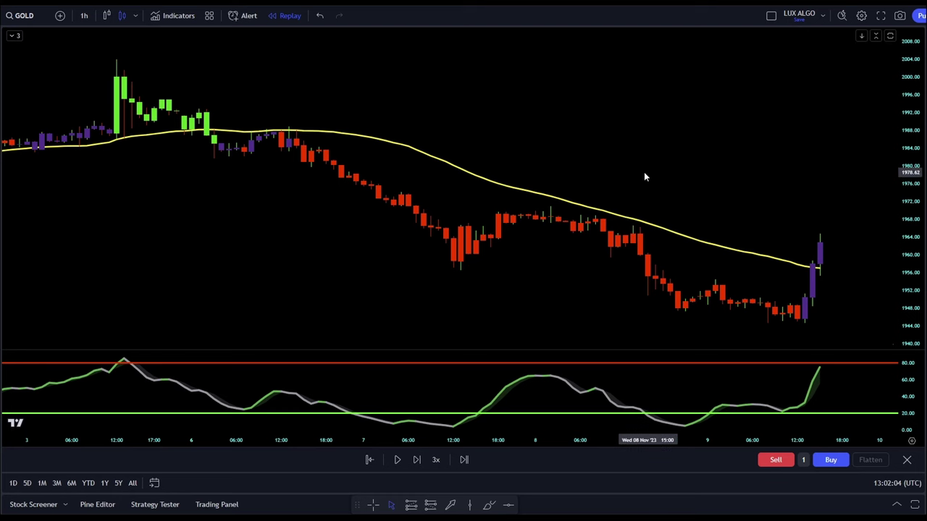
# - Pan to the latest candles and make the LuxAlgo oscillator pane taller
pyautogui.scroll(5, 657, 171)
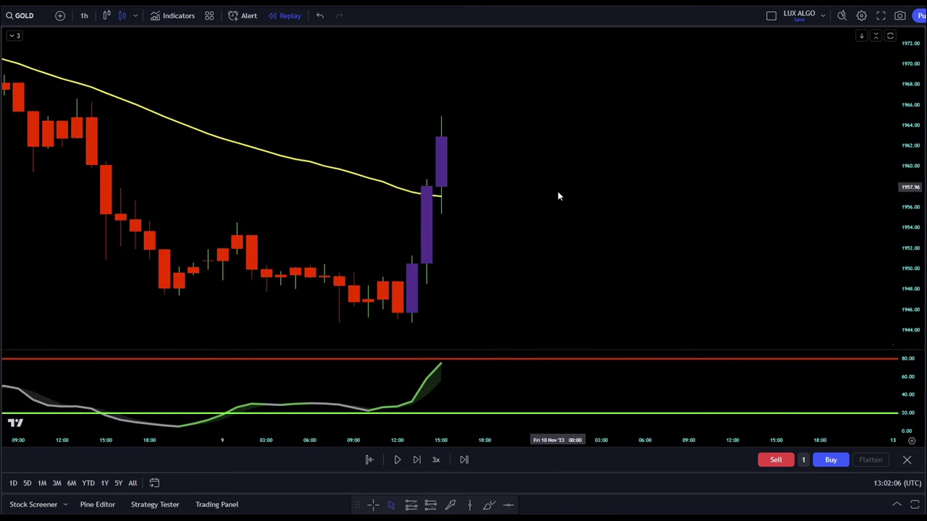
pyautogui.moveTo(558, 196); pyautogui.dragTo(683, 217)
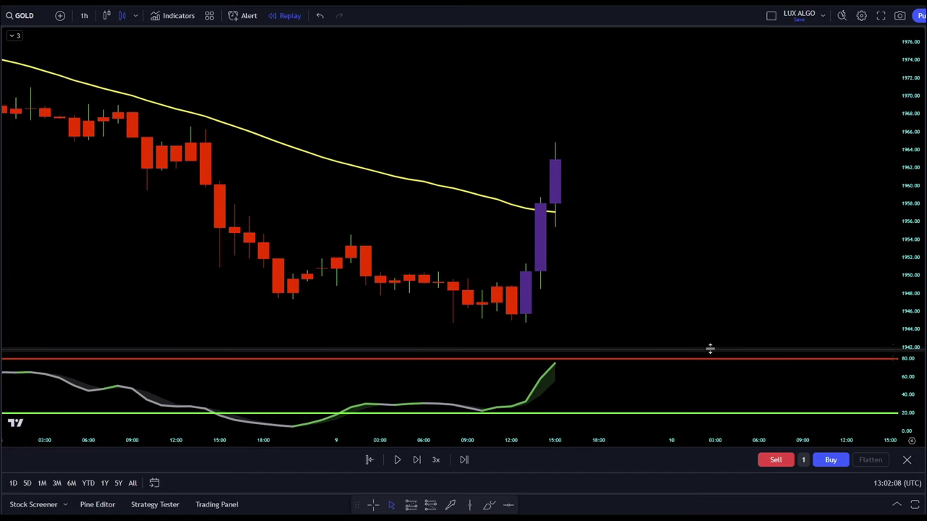
pyautogui.moveTo(710, 349); pyautogui.dragTo(717, 256)
# - Advance the replay one candle and give the price pane a bit more height
pyautogui.click(421, 454)
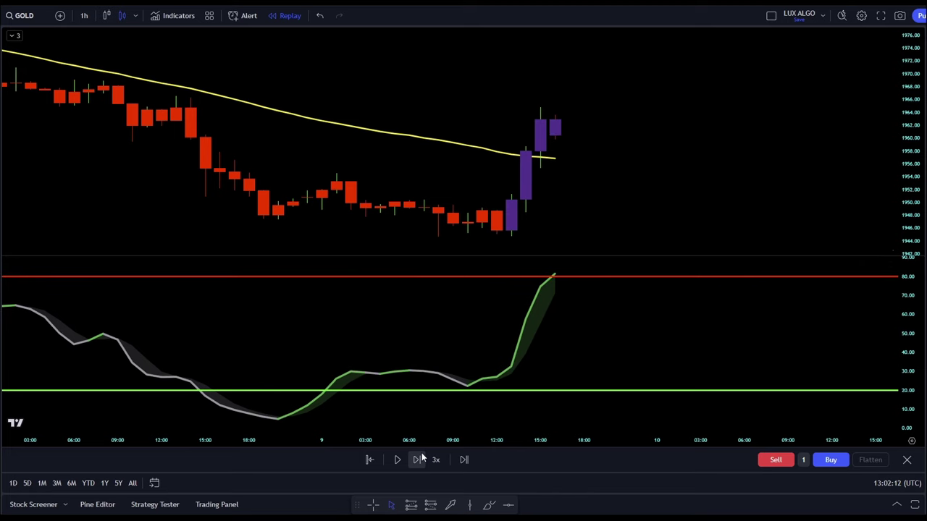
pyautogui.scroll(-3, 720, 335)
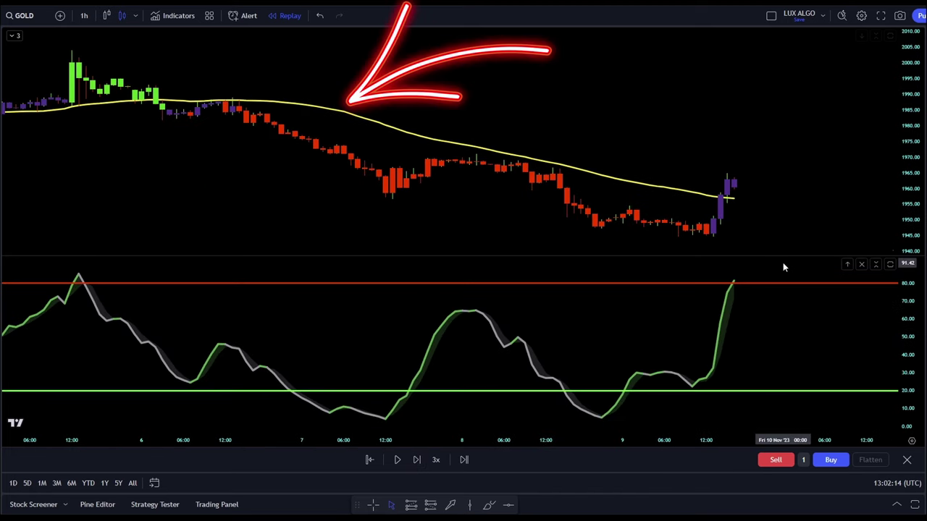
pyautogui.moveTo(786, 260); pyautogui.dragTo(791, 293)
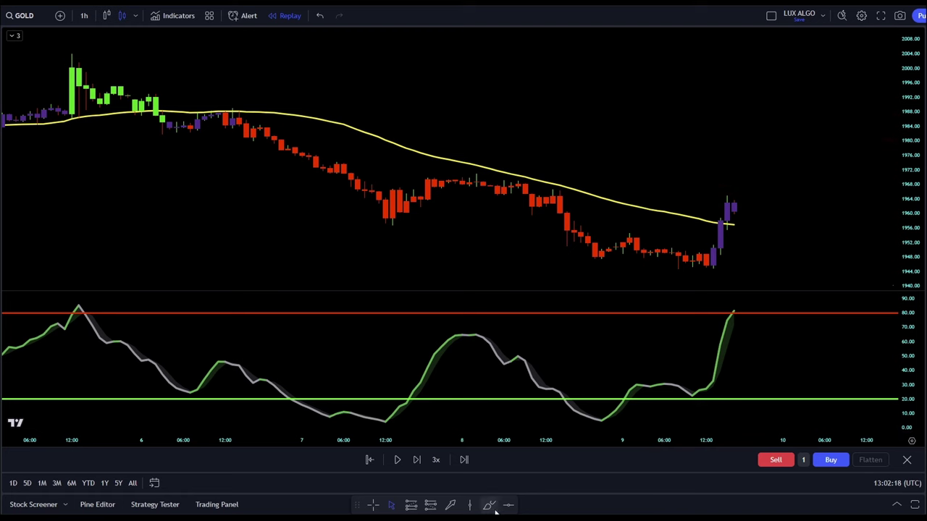
# - Draw a horizontal line at 1970.94 and place a short position with its stop there
pyautogui.click(734, 204)
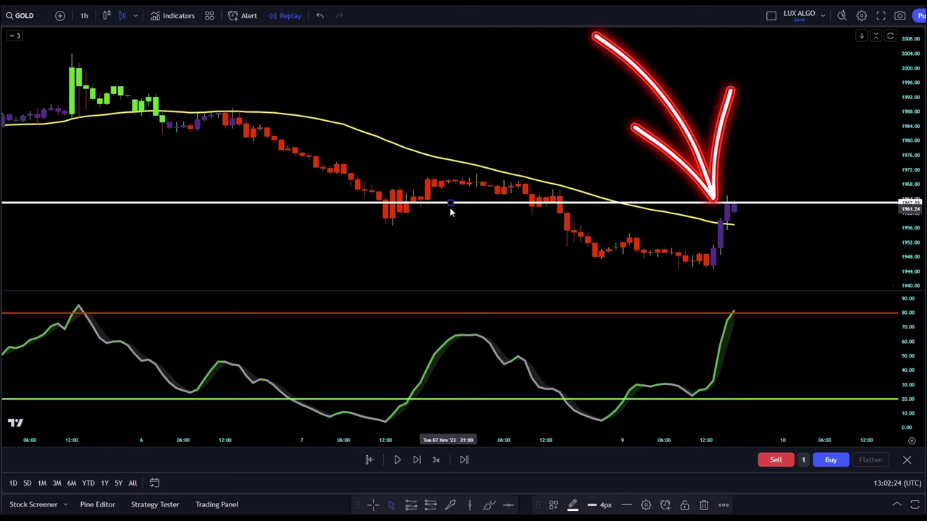
pyautogui.moveTo(449, 202); pyautogui.dragTo(450, 174)
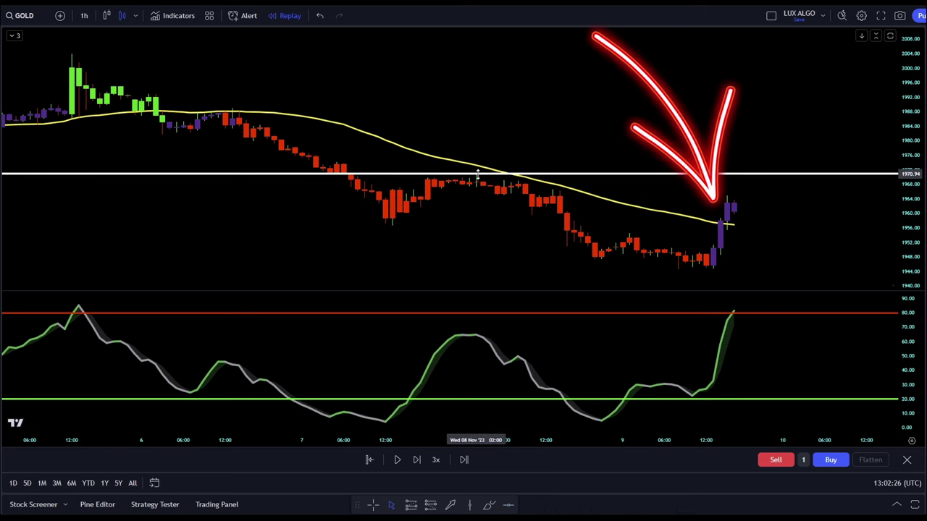
pyautogui.press('Escape')
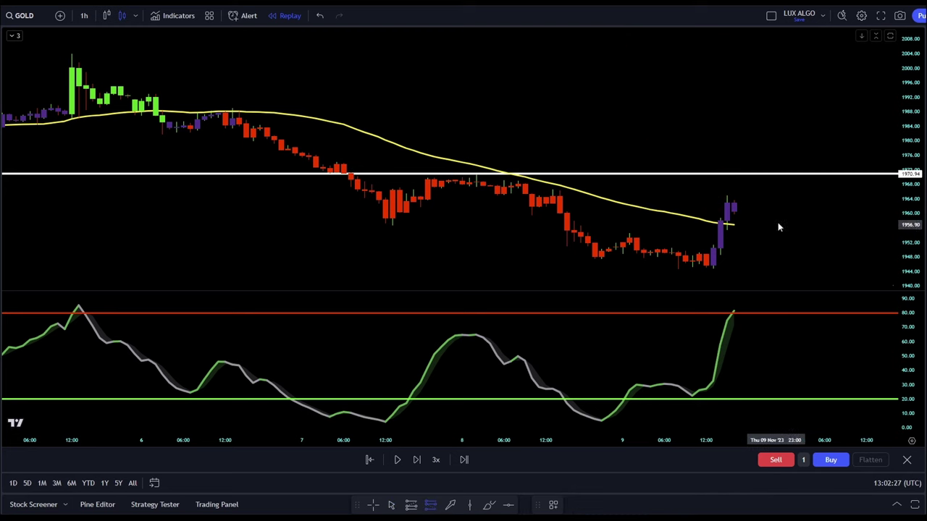
pyautogui.click(734, 205)
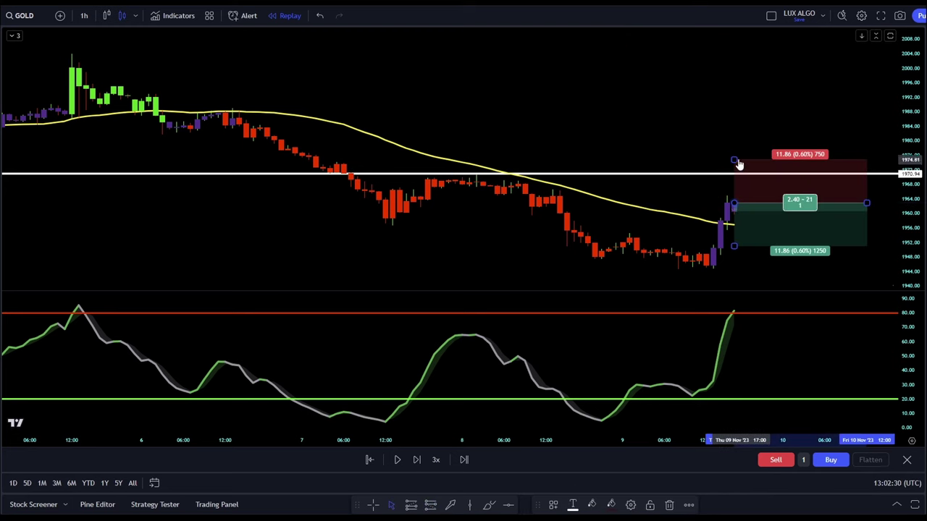
pyautogui.moveTo(736, 161); pyautogui.dragTo(759, 174)
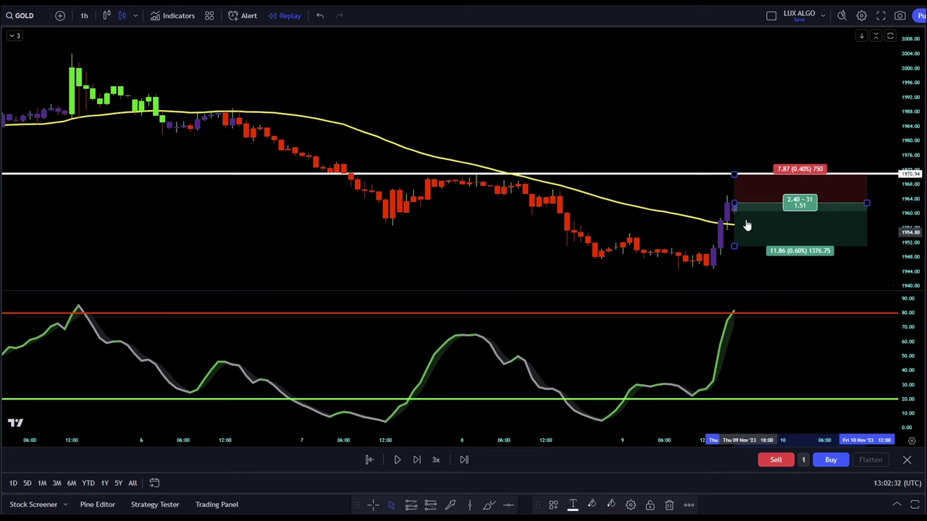
# - Advance the replay nine bars to test the short trade
pyautogui.click(419, 460)
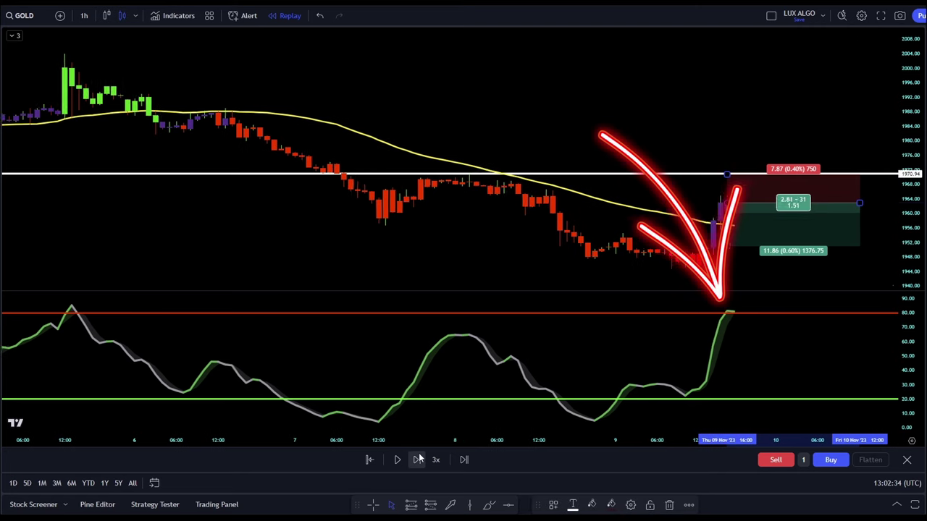
pyautogui.click(419, 460)
pyautogui.click(419, 460)
pyautogui.click(419, 460)
pyautogui.click(418, 460)
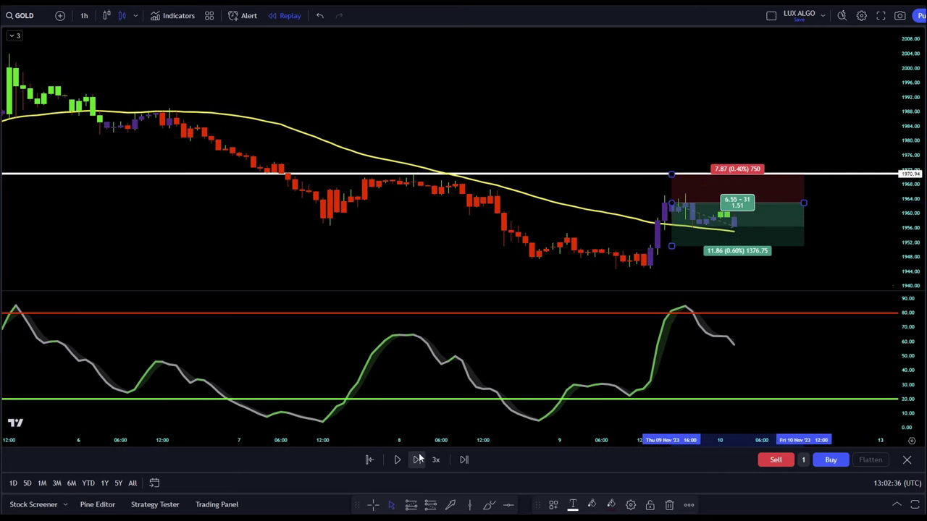
pyautogui.click(419, 460)
pyautogui.click(419, 460)
pyautogui.click(419, 460)
pyautogui.click(419, 460)
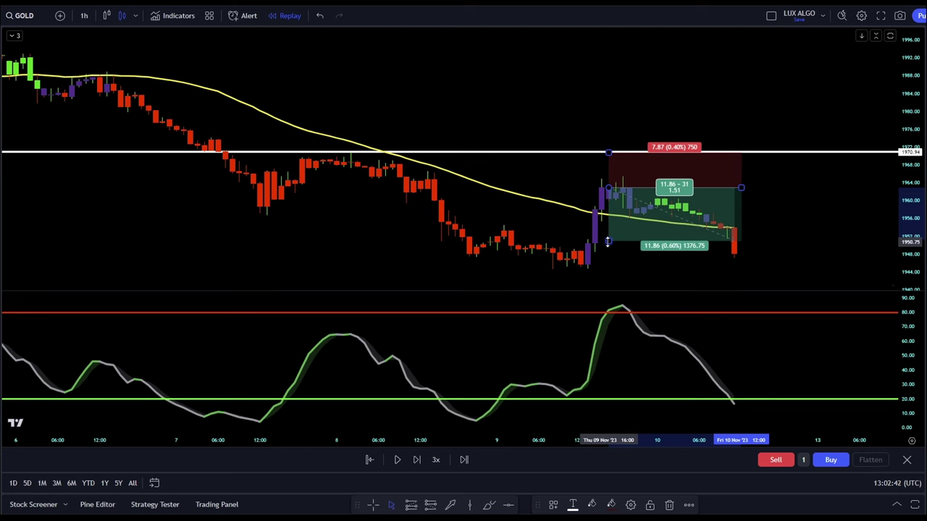
# - Extend the short position's profit target down to 14.74
pyautogui.moveTo(607, 242); pyautogui.dragTo(611, 244)
pyautogui.moveTo(681, 239); pyautogui.dragTo(733, 253)
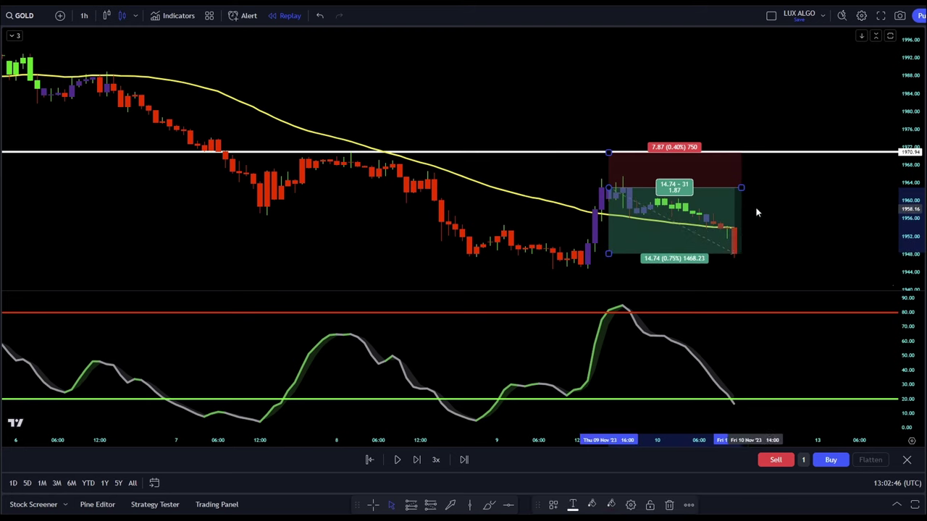
pyautogui.scroll(4, 757, 197)
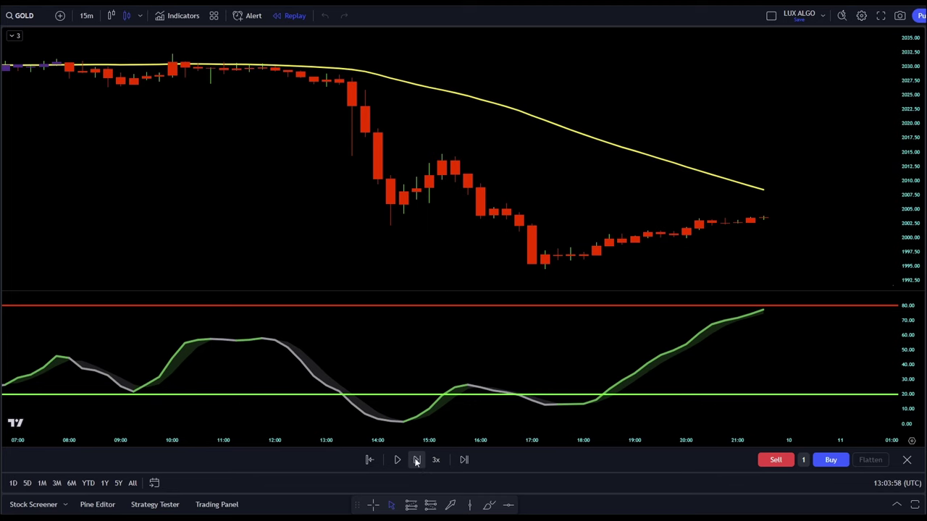
# - Step the replay forward so price reaches the yellow SMA near 2006
pyautogui.click(416, 460)
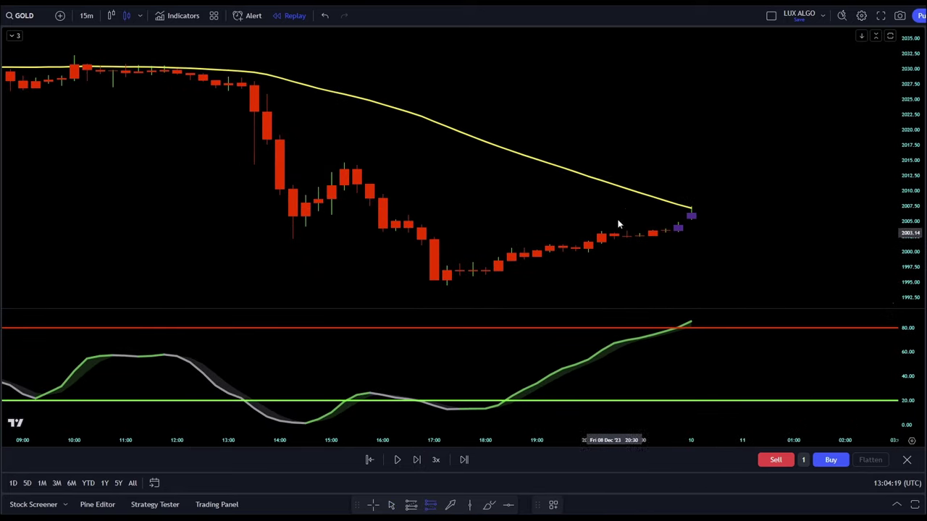
# - Place a short at the SMA, stop raised to a 2014.64 horizontal line, target extended
pyautogui.click(691, 213)
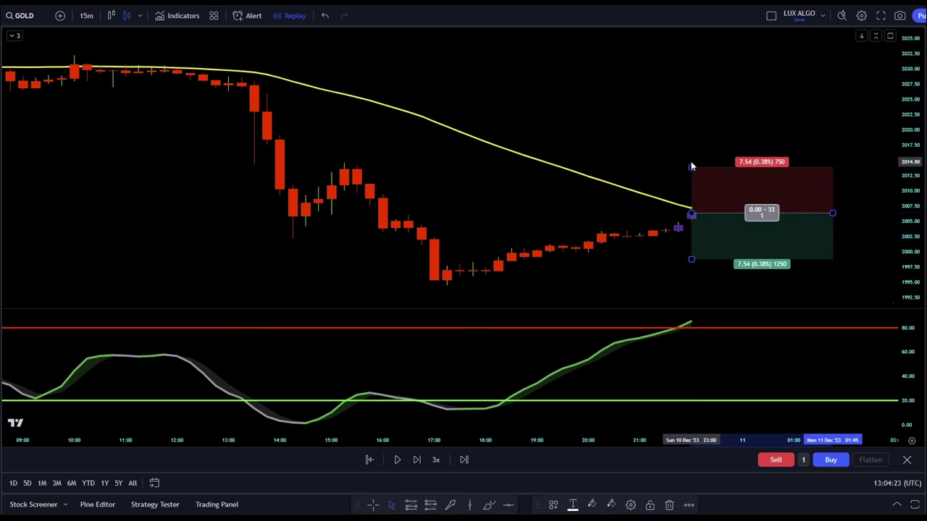
pyautogui.click(508, 505)
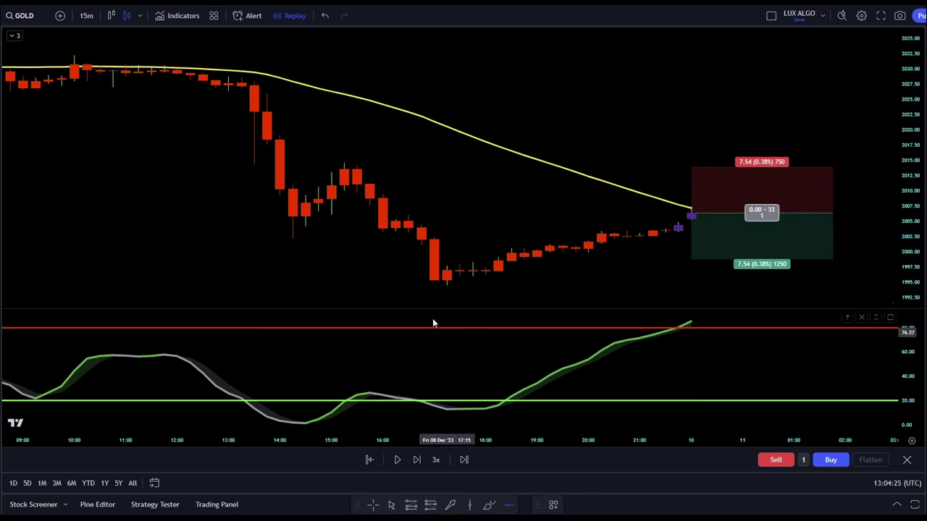
pyautogui.click(345, 162)
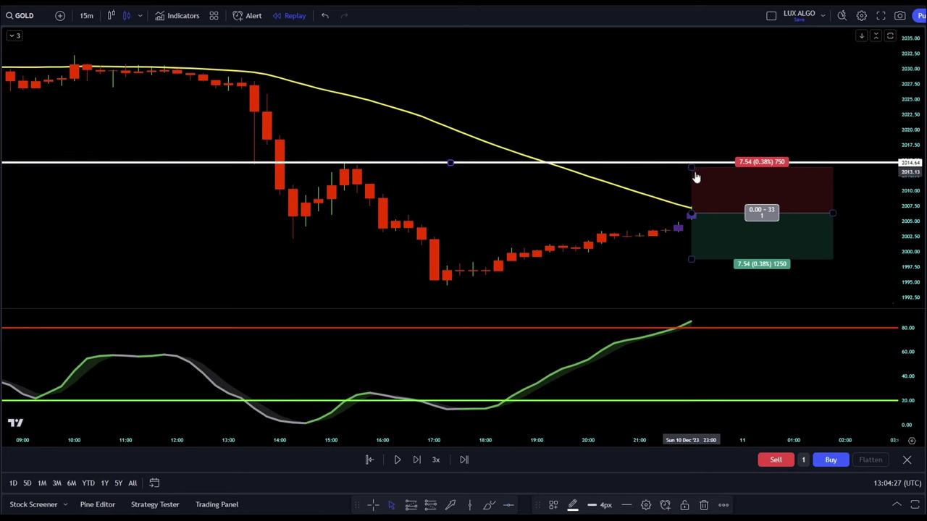
pyautogui.moveTo(691, 169); pyautogui.dragTo(701, 159)
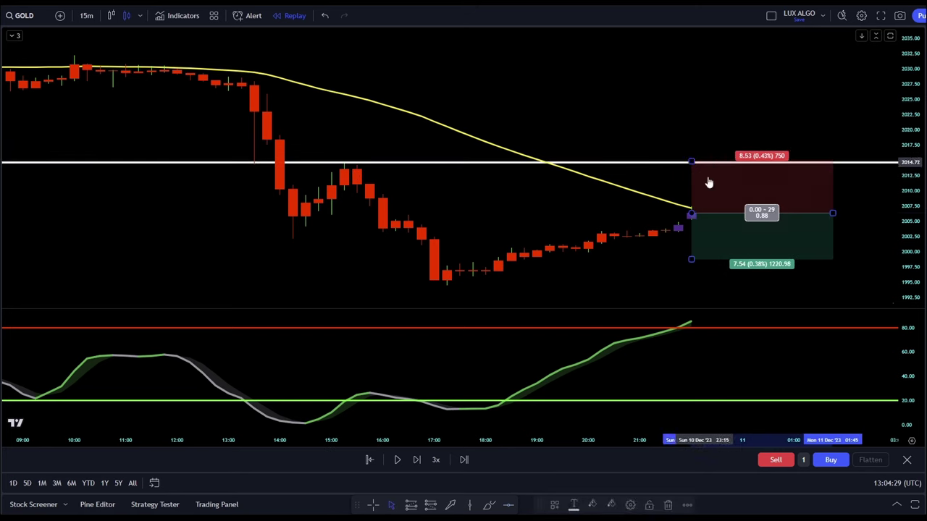
pyautogui.moveTo(691, 259); pyautogui.dragTo(692, 281)
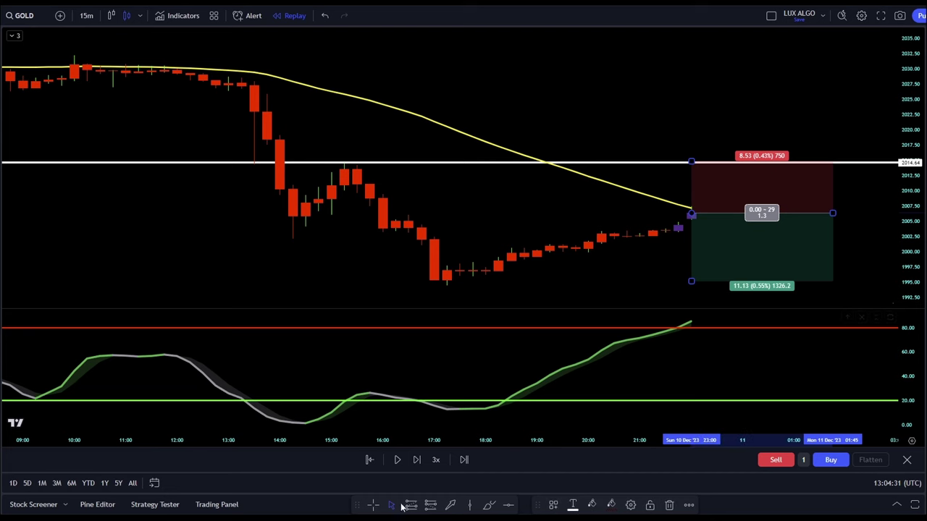
# - Step the replay forward thirteen bars to play out the short trade
pyautogui.click(417, 459)
pyautogui.click(417, 459)
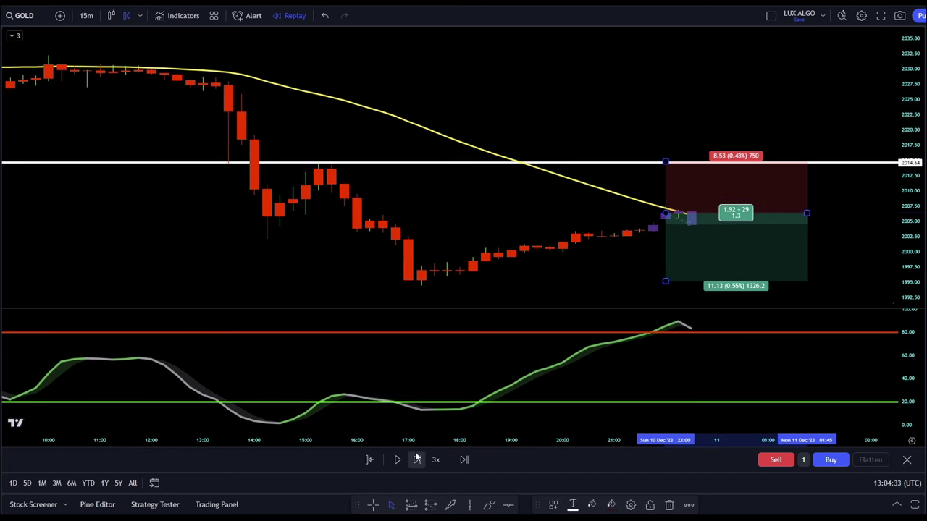
pyautogui.click(418, 459)
pyautogui.click(418, 459)
pyautogui.click(417, 459)
pyautogui.click(417, 459)
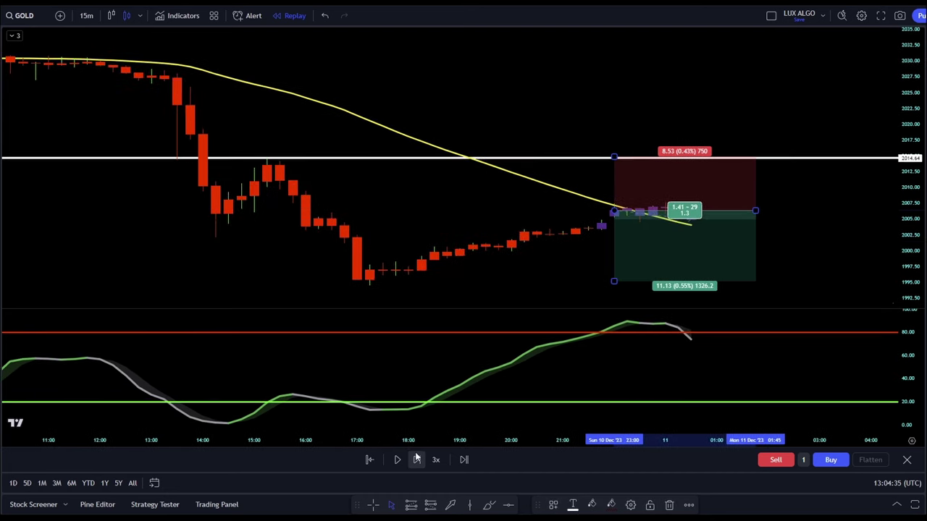
pyautogui.click(418, 459)
pyautogui.click(418, 459)
pyautogui.click(417, 460)
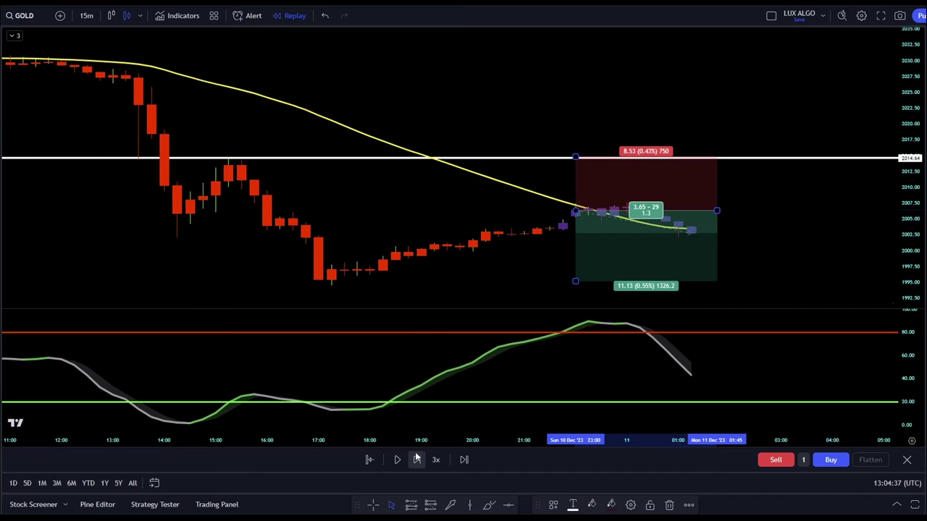
pyautogui.click(417, 459)
pyautogui.click(417, 459)
pyautogui.click(417, 459)
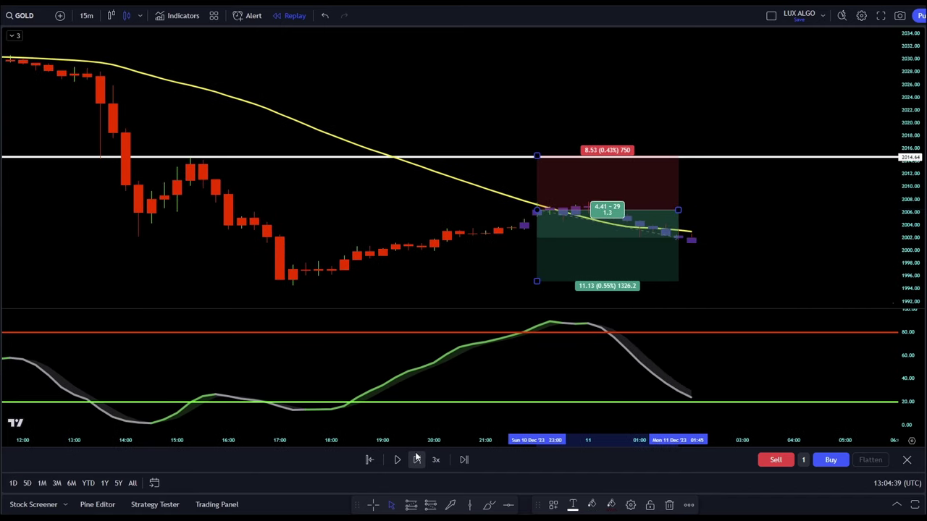
pyautogui.click(418, 459)
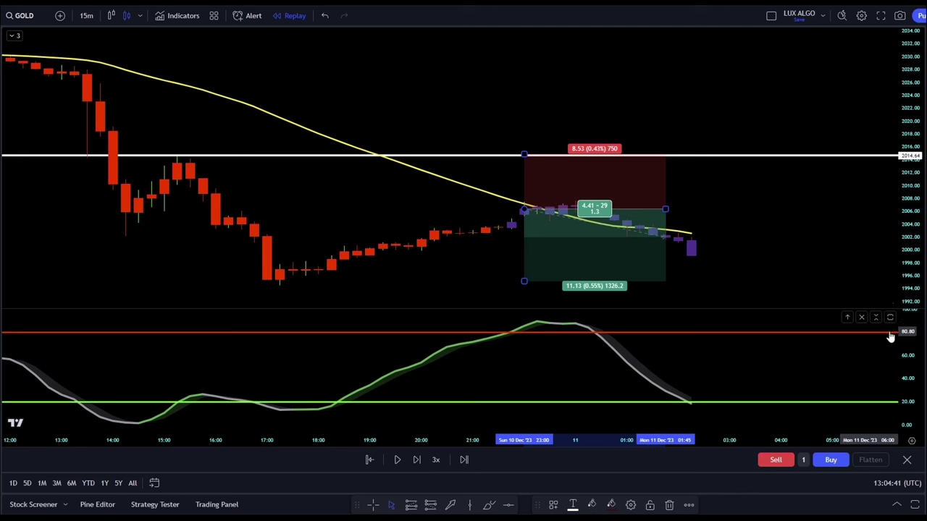
# - Enlarge the oscillator pane, stretch the position over the newest bars, and adjust its target
pyautogui.moveTo(790, 309); pyautogui.dragTo(808, 211)
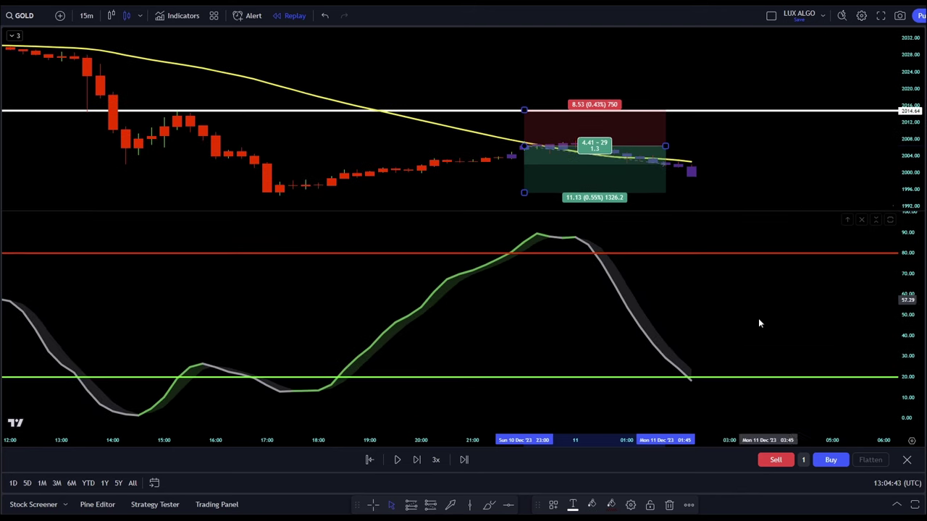
pyautogui.moveTo(665, 145); pyautogui.dragTo(692, 146)
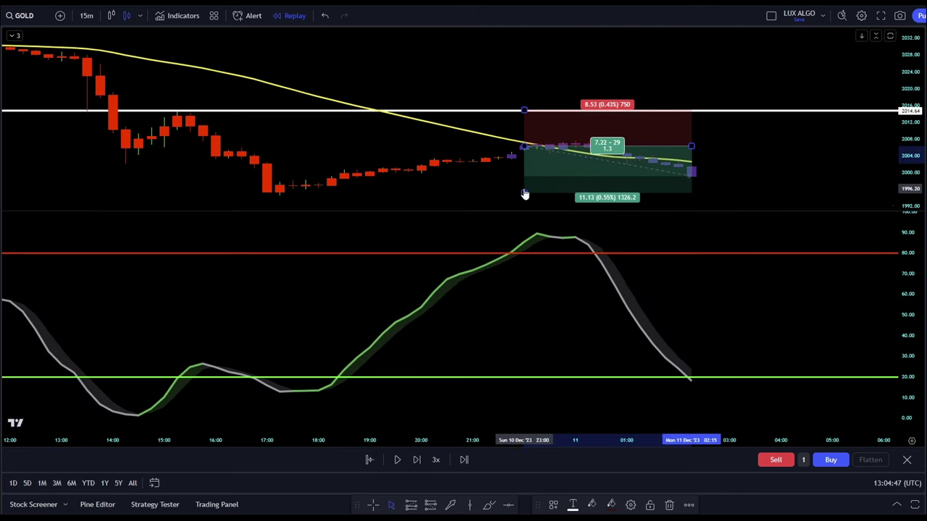
pyautogui.moveTo(525, 194); pyautogui.dragTo(525, 177)
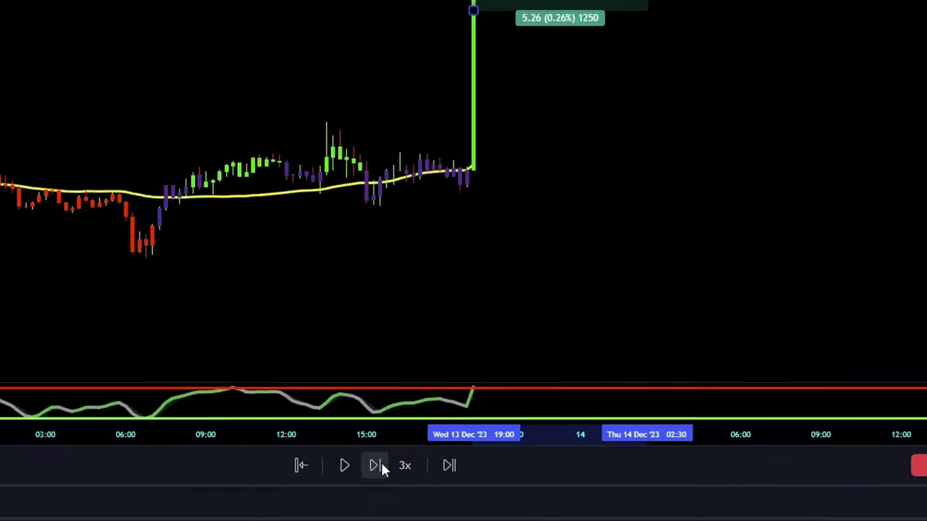
# - Step the replay to the next setup, with price near 1983 at the SMA
pyautogui.click(211, 487)
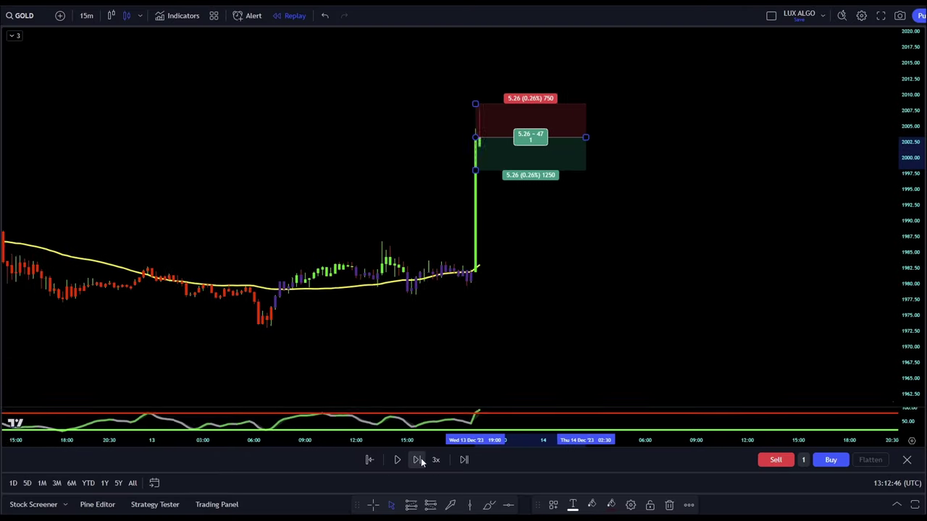
pyautogui.click(419, 460)
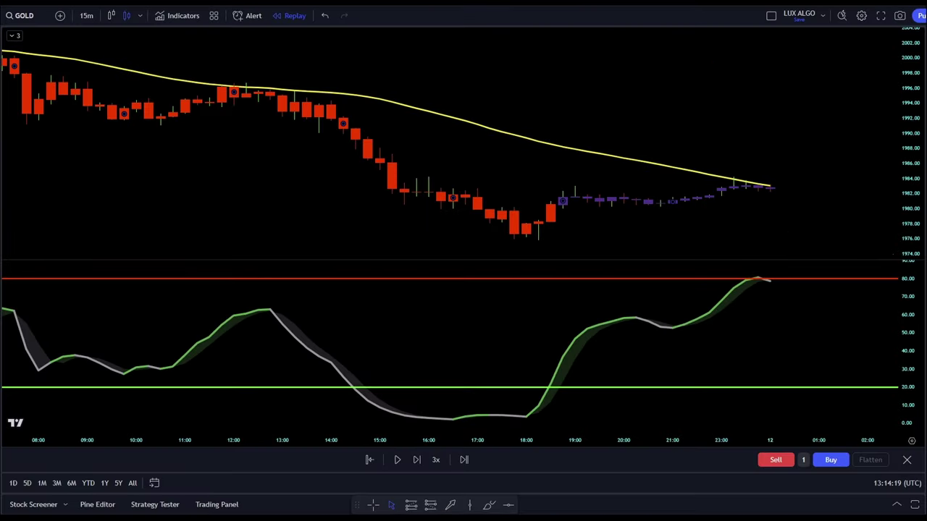
# - Place a short at the SMA with its stop at a 1996.66 line and an 8.50 target
pyautogui.click(429, 507)
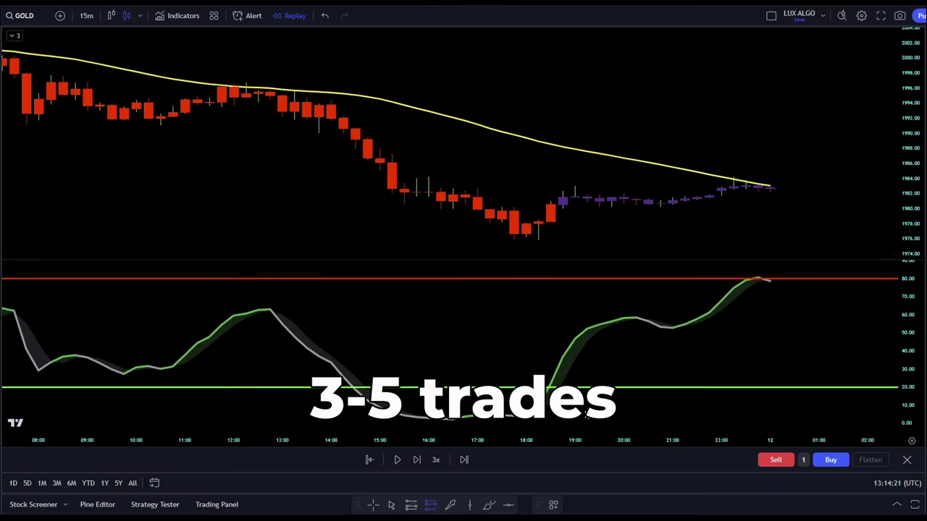
pyautogui.click(775, 191)
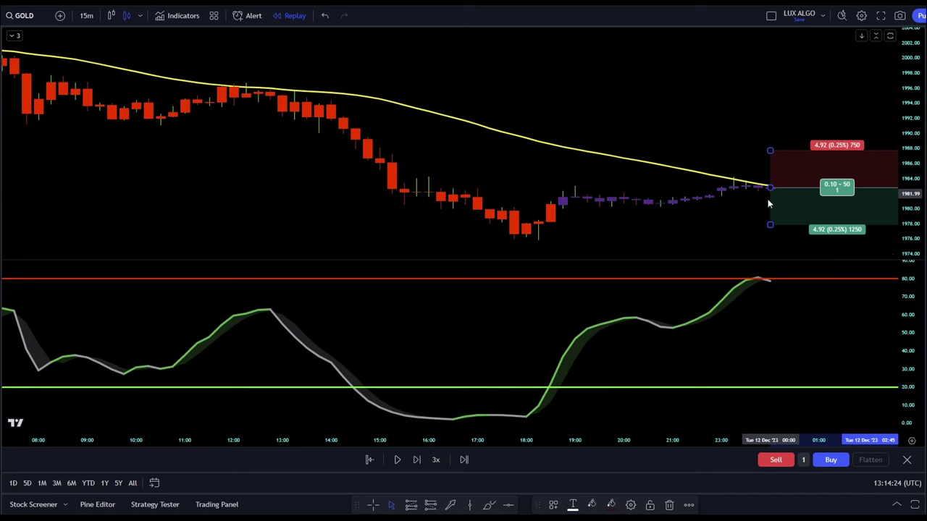
pyautogui.click(511, 505)
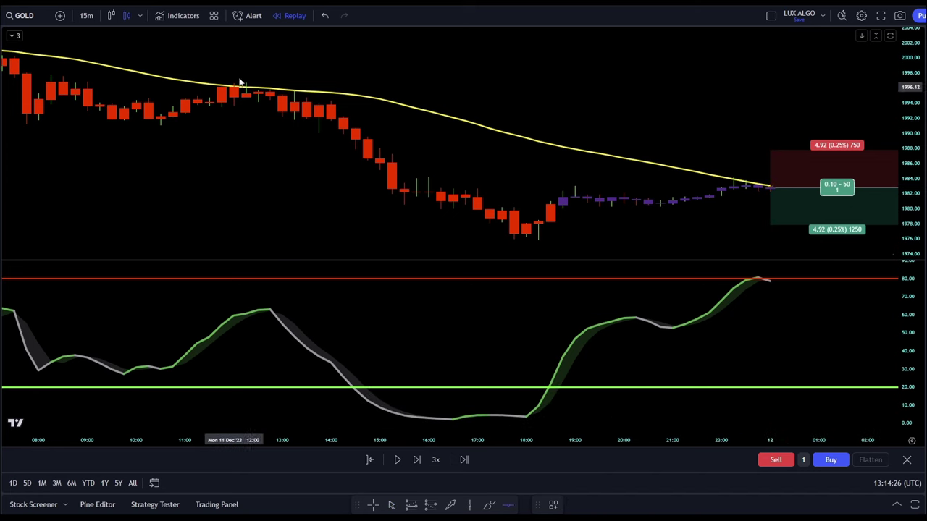
pyautogui.click(244, 83)
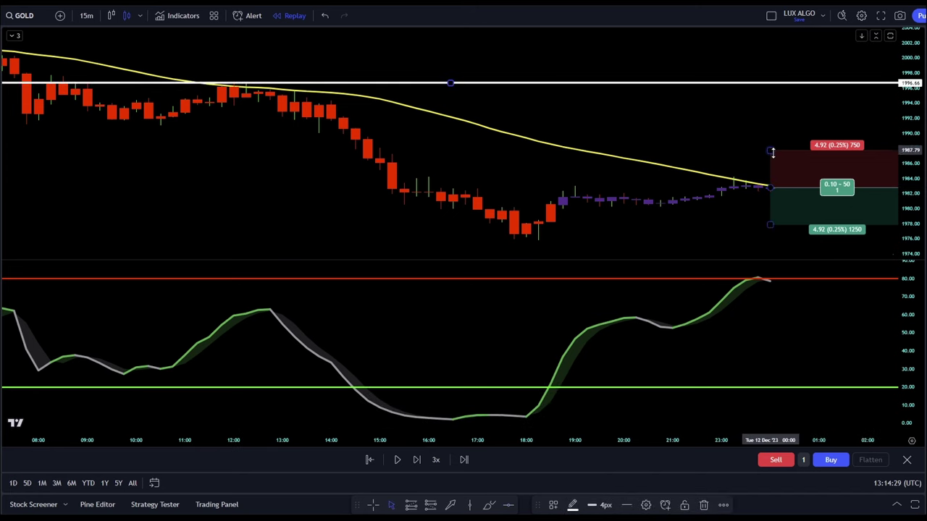
pyautogui.moveTo(773, 152); pyautogui.dragTo(773, 81)
pyautogui.click(644, 114)
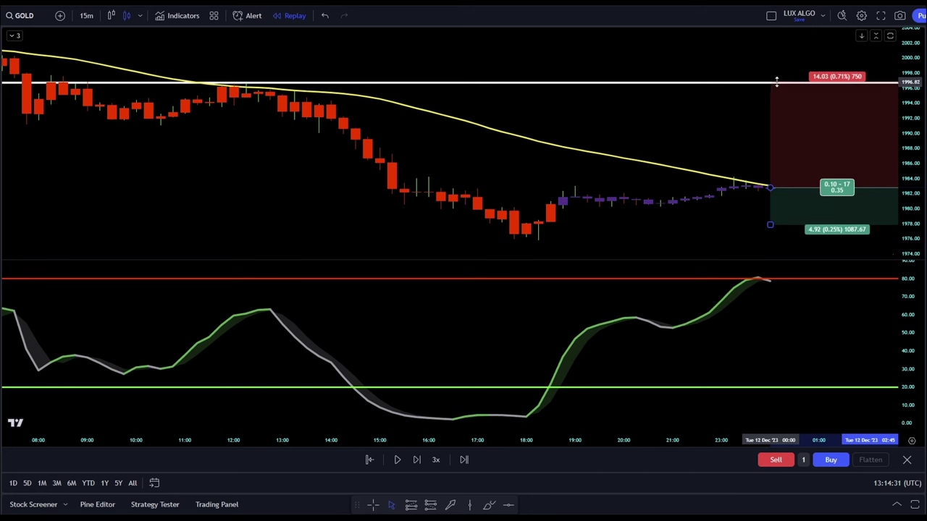
pyautogui.scroll(-5, 644, 114)
pyautogui.scroll(-5, 668, 110)
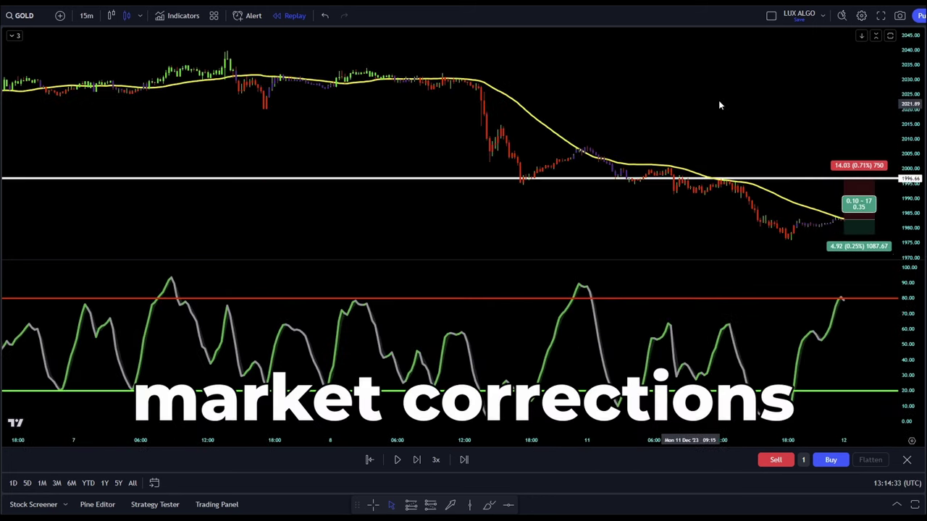
pyautogui.moveTo(665, 234); pyautogui.dragTo(665, 245)
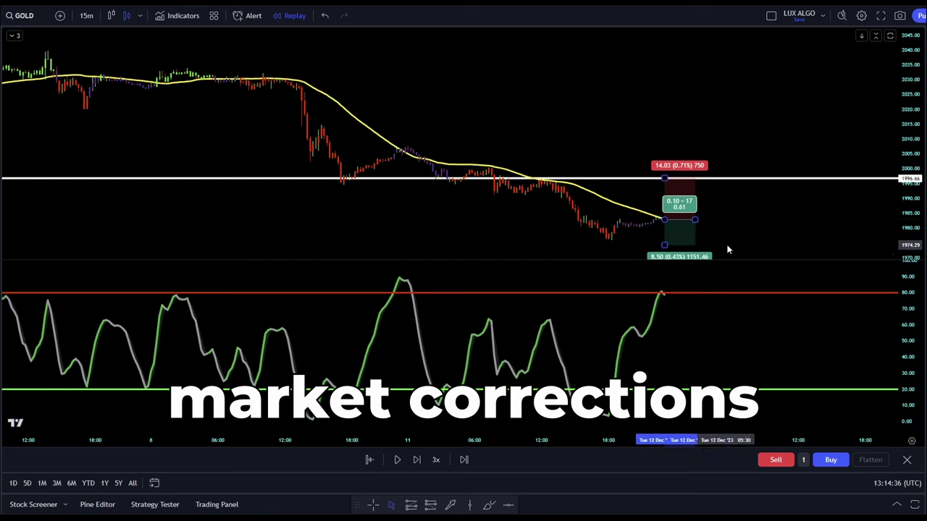
# - Replay the short to a 2.99 loss, then stretch the position over the newest bars
pyautogui.click(417, 460)
pyautogui.click(417, 460)
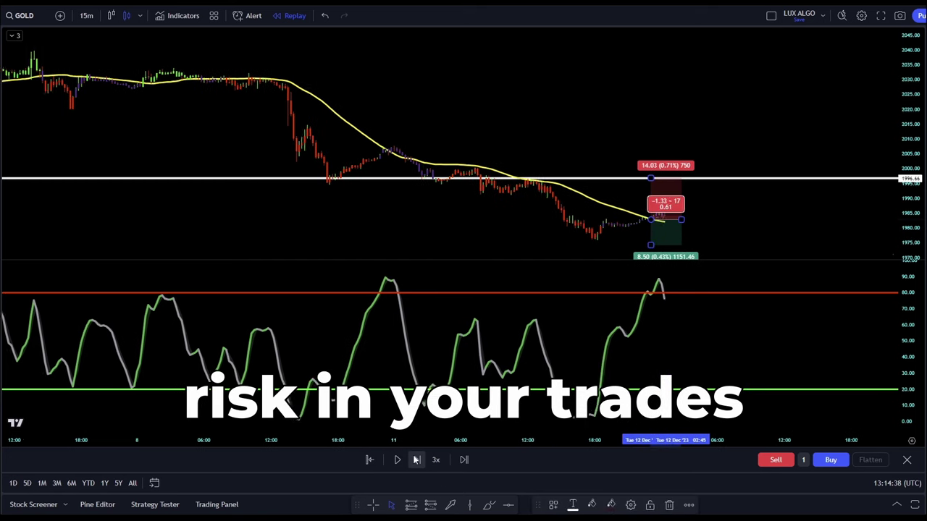
pyautogui.click(416, 460)
pyautogui.click(417, 460)
pyautogui.click(417, 460)
pyautogui.click(416, 459)
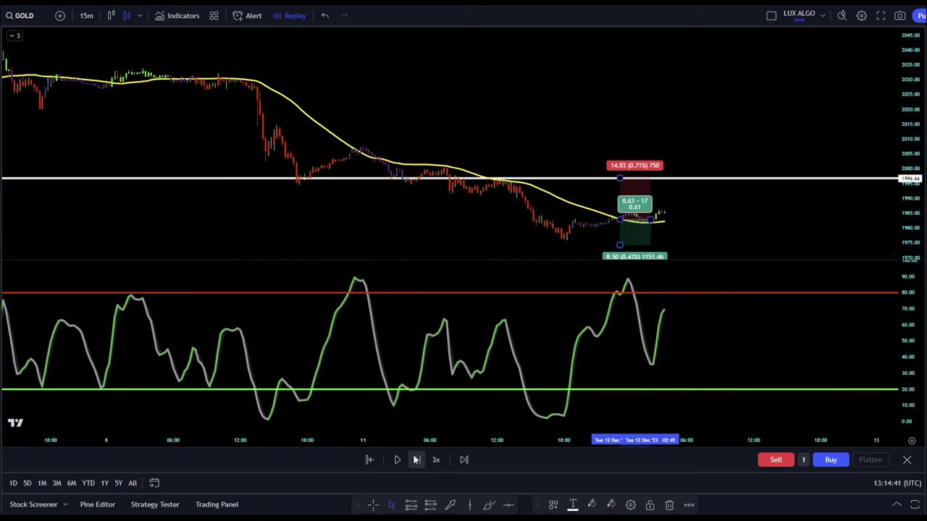
pyautogui.click(417, 460)
pyautogui.click(416, 460)
pyautogui.click(416, 460)
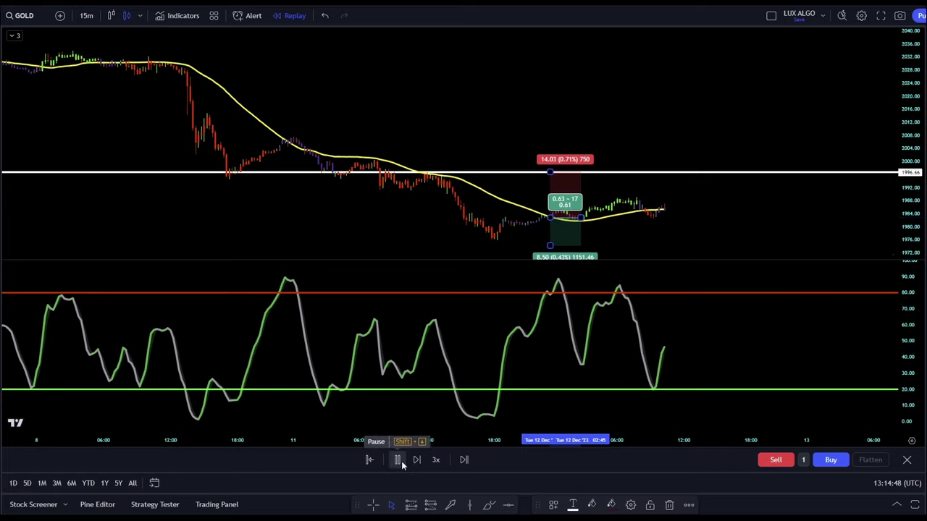
pyautogui.click(397, 460)
pyautogui.moveTo(582, 217); pyautogui.dragTo(660, 216)
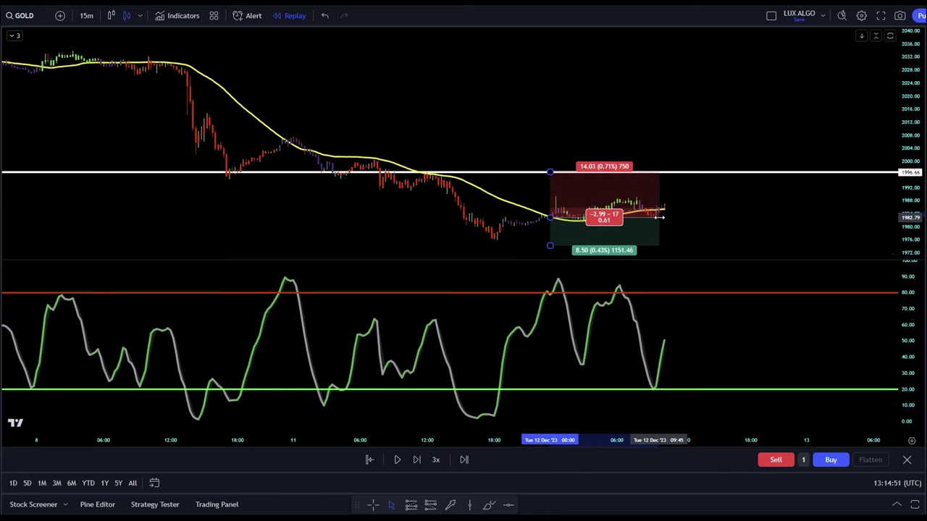